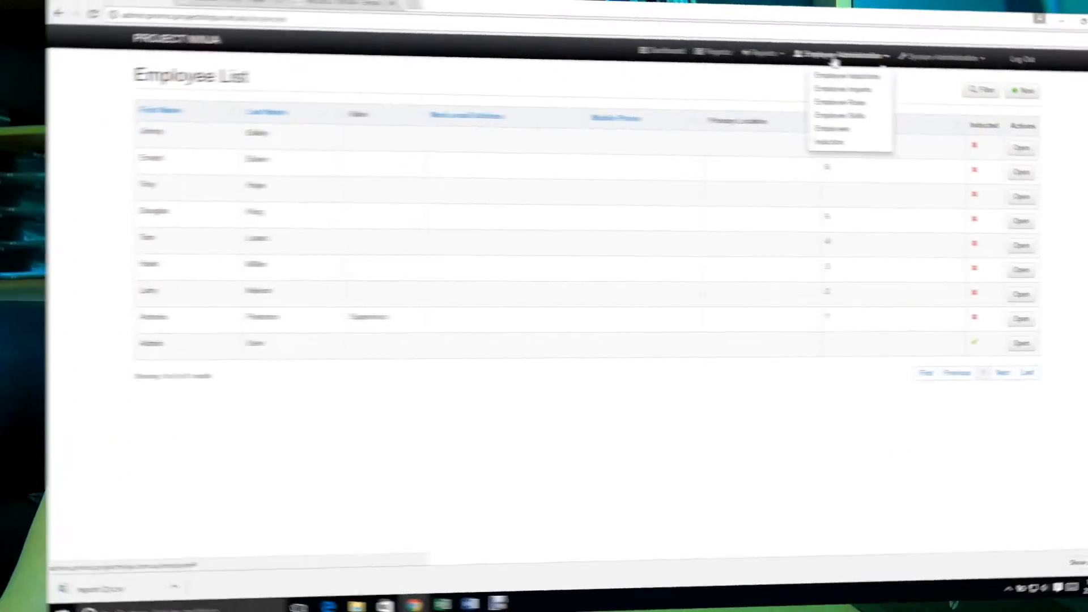
# Step: Open the supervisor's record from the employee list and view its user access settings
pyautogui.click(791, 124)
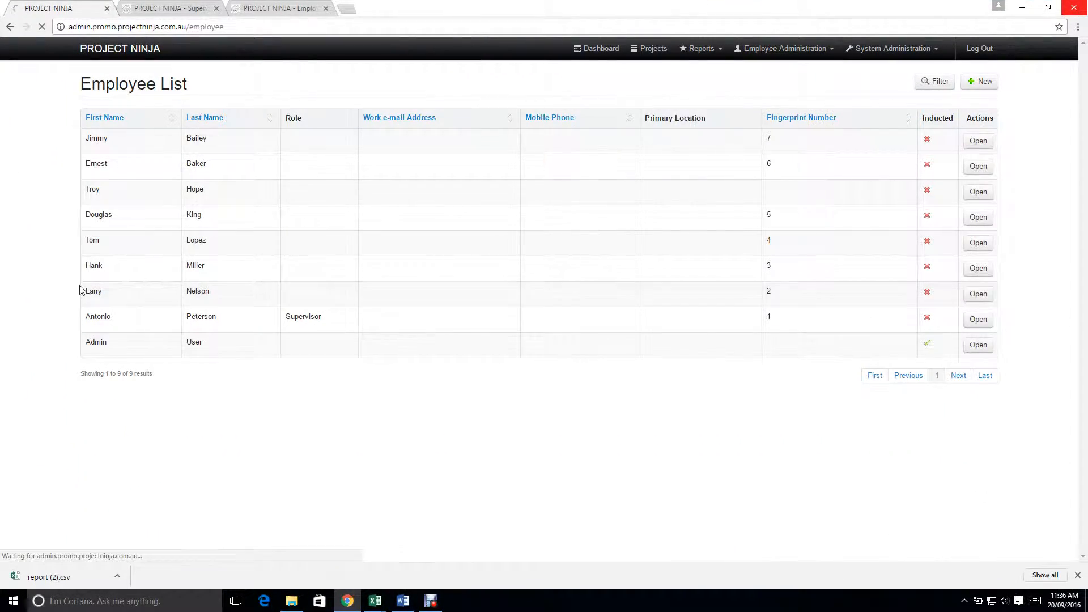
pyautogui.click(978, 319)
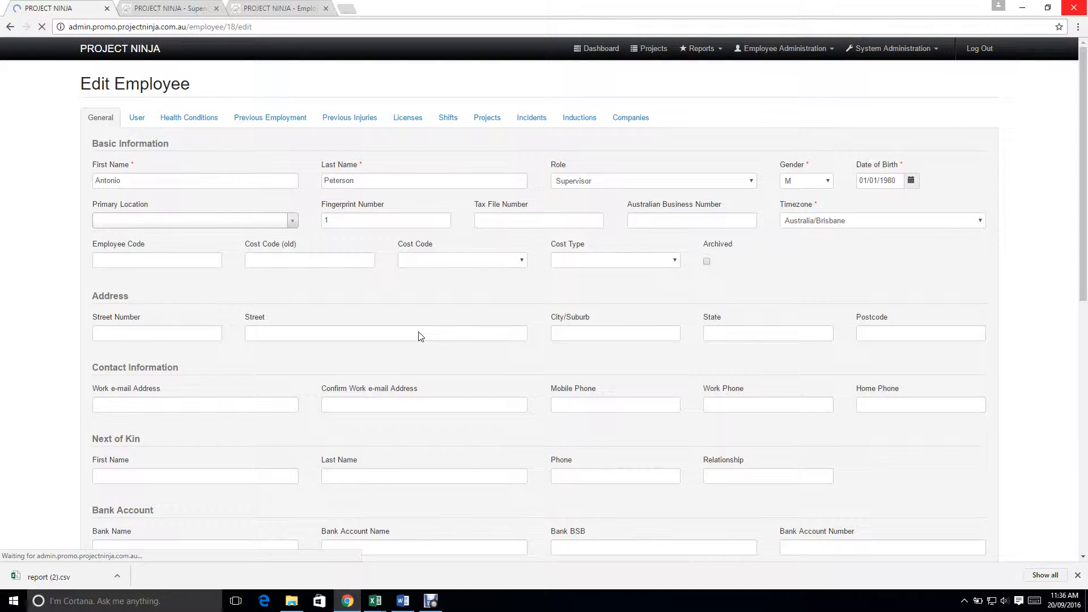
pyautogui.click(131, 120)
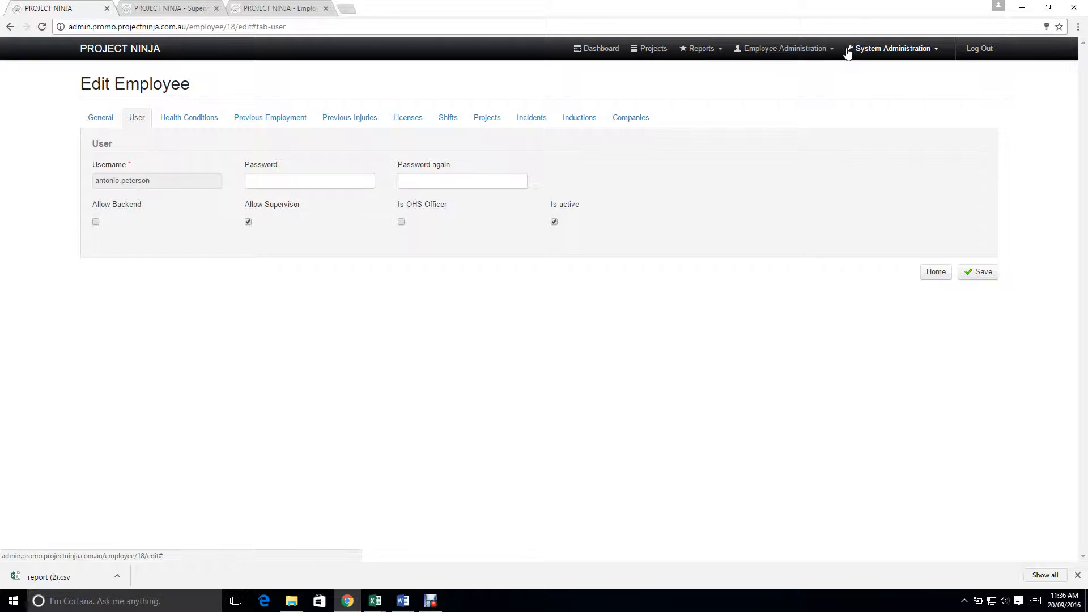
# Step: View the project database and report dashboard on the supervisor site, and return to the admin site
pyautogui.click(160, 9)
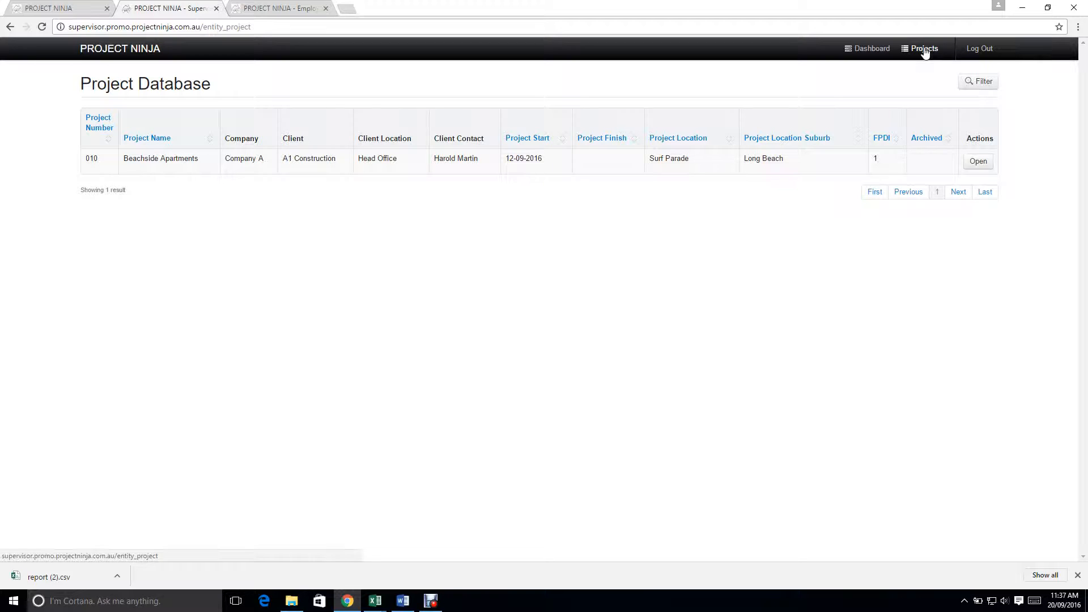
pyautogui.click(877, 49)
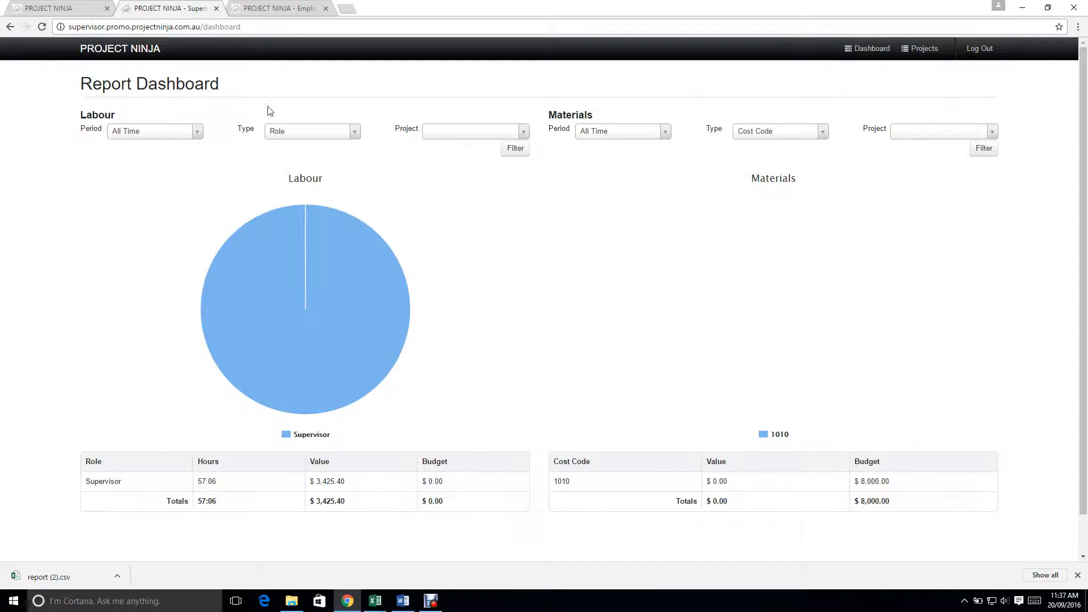
pyautogui.click(73, 8)
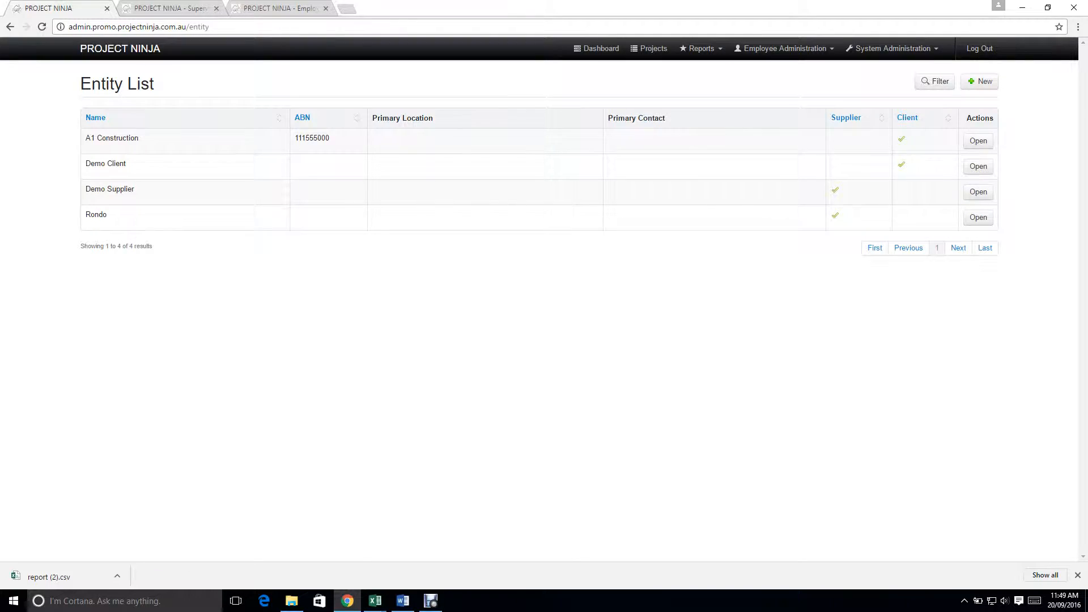
# Step: Start a new record in the entity list and name it Five Star Structures
pyautogui.click(887, 50)
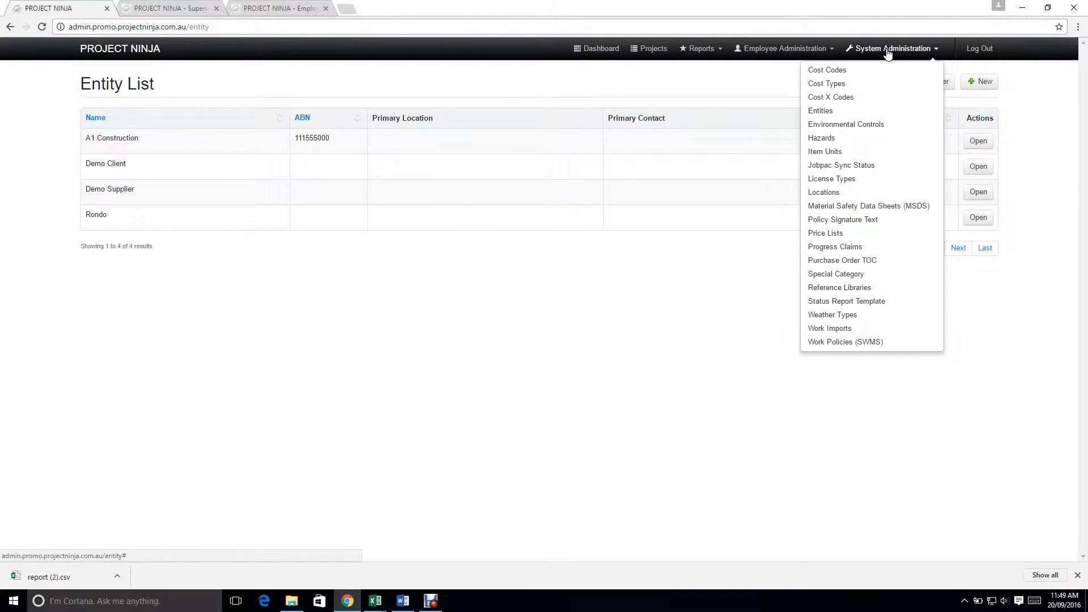
pyautogui.click(821, 112)
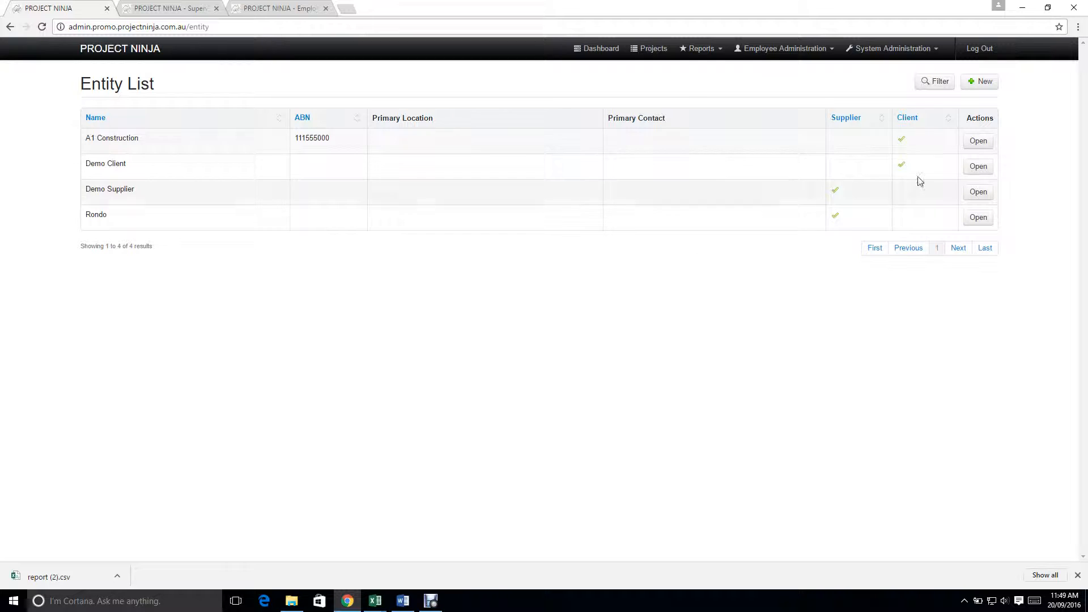
pyautogui.click(978, 82)
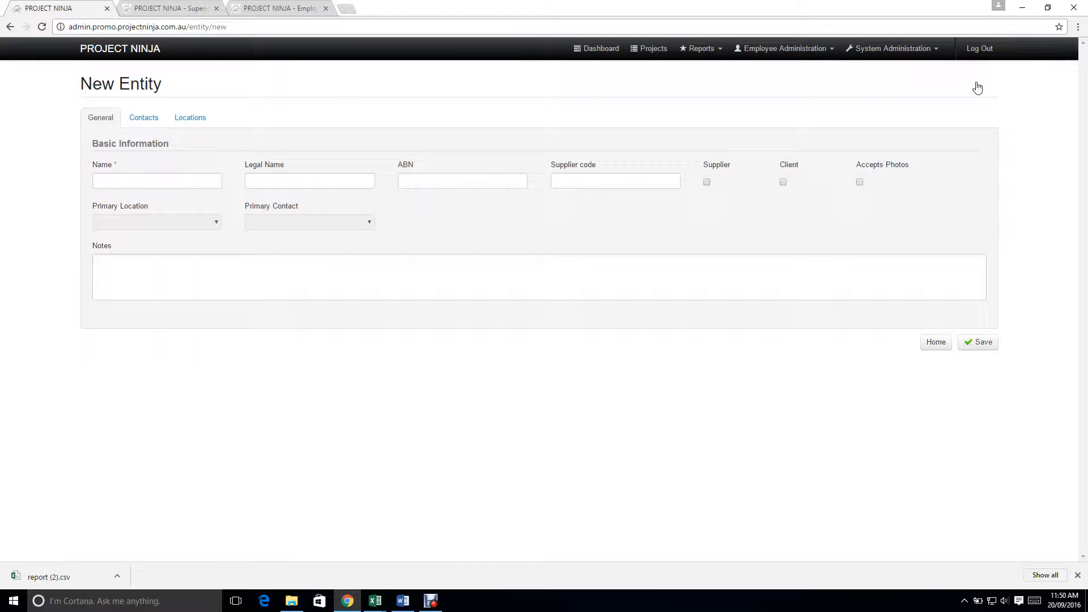
pyautogui.click(140, 180)
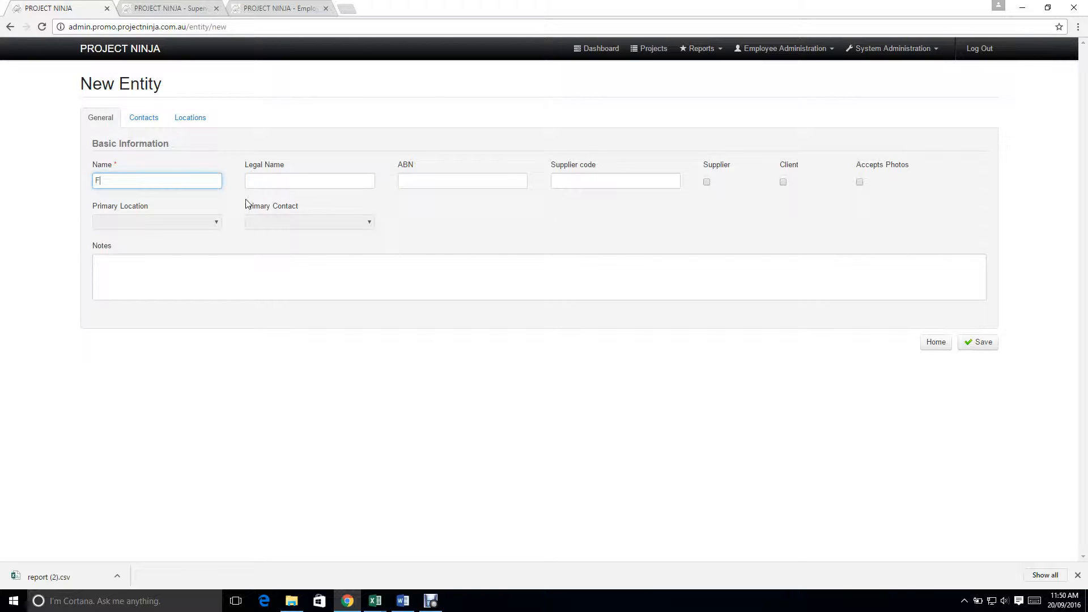
pyautogui.write('Five Star Structures')
pyautogui.press('Tab')
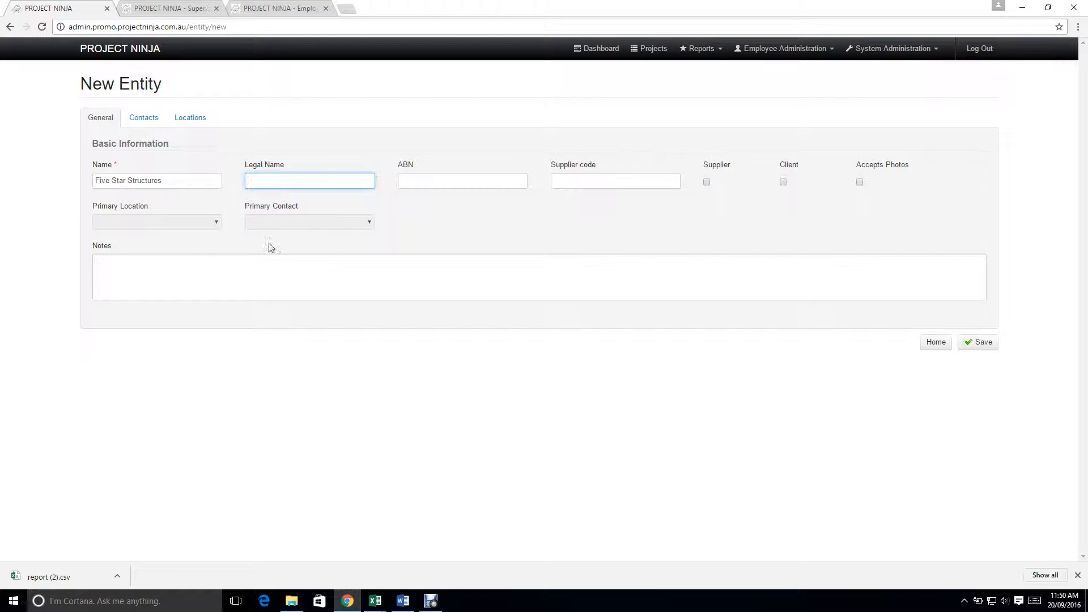
# Step: Copy the entity's name into its legal name, mark it as a client and save the record
pyautogui.moveTo(164, 176); pyautogui.dragTo(58, 178)
pyautogui.hotkey('ctrl', 'c')
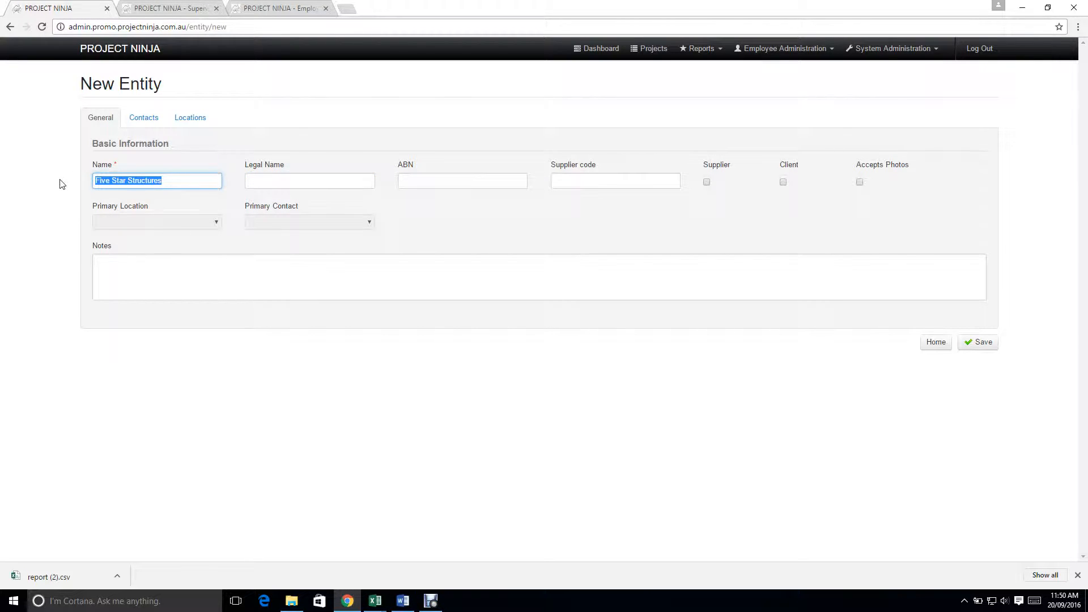
pyautogui.click(311, 178)
pyautogui.hotkey('ctrl', 'v')
pyautogui.click(783, 182)
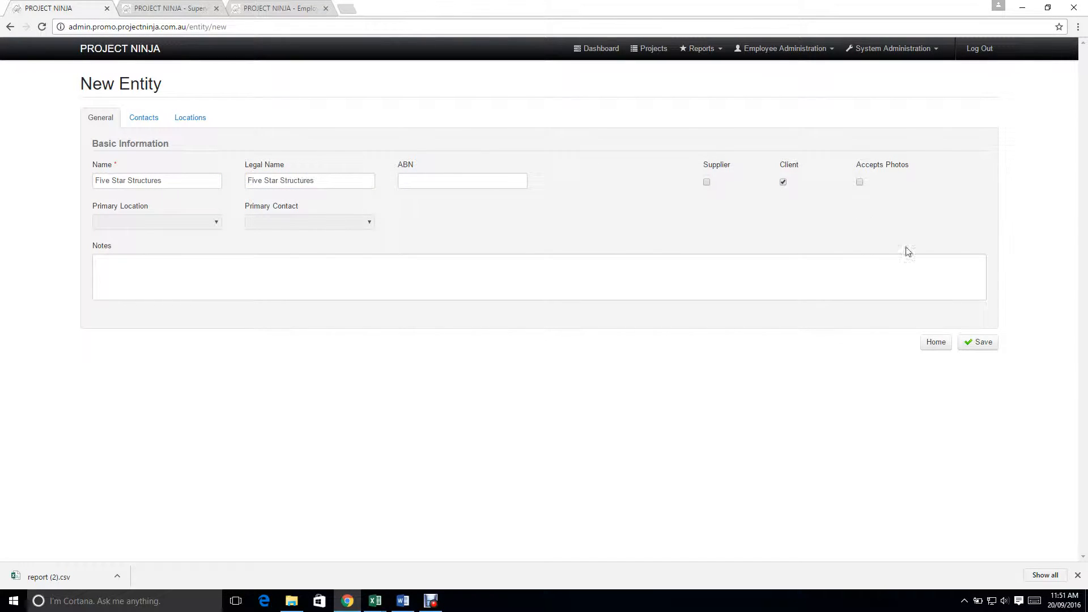
pyautogui.click(978, 341)
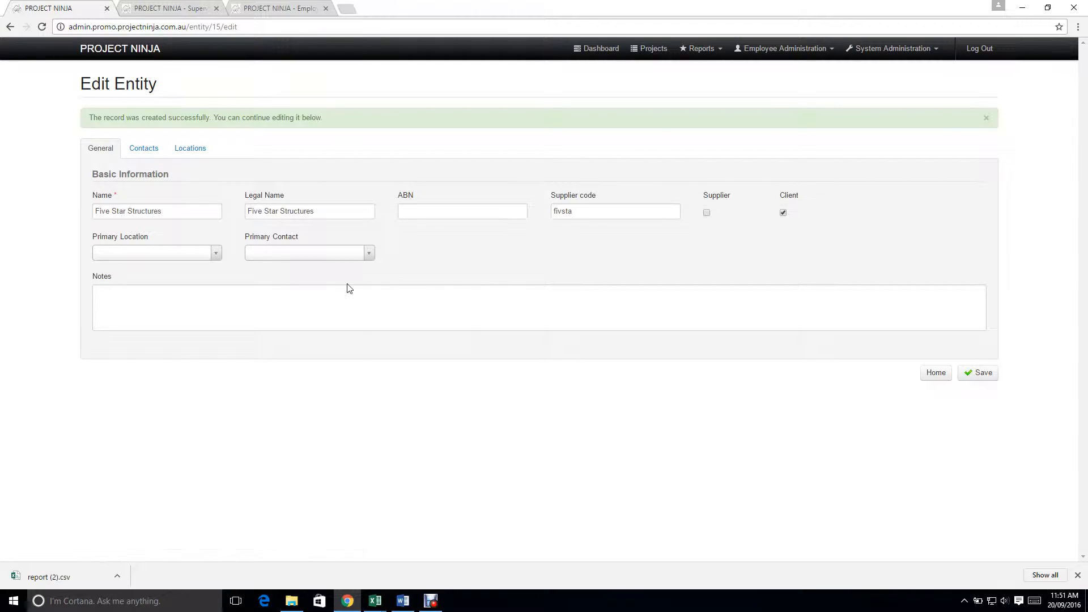
# Step: Start a new contact for the Five Star Structures entity and enter the contact's first and last name
pyautogui.click(140, 154)
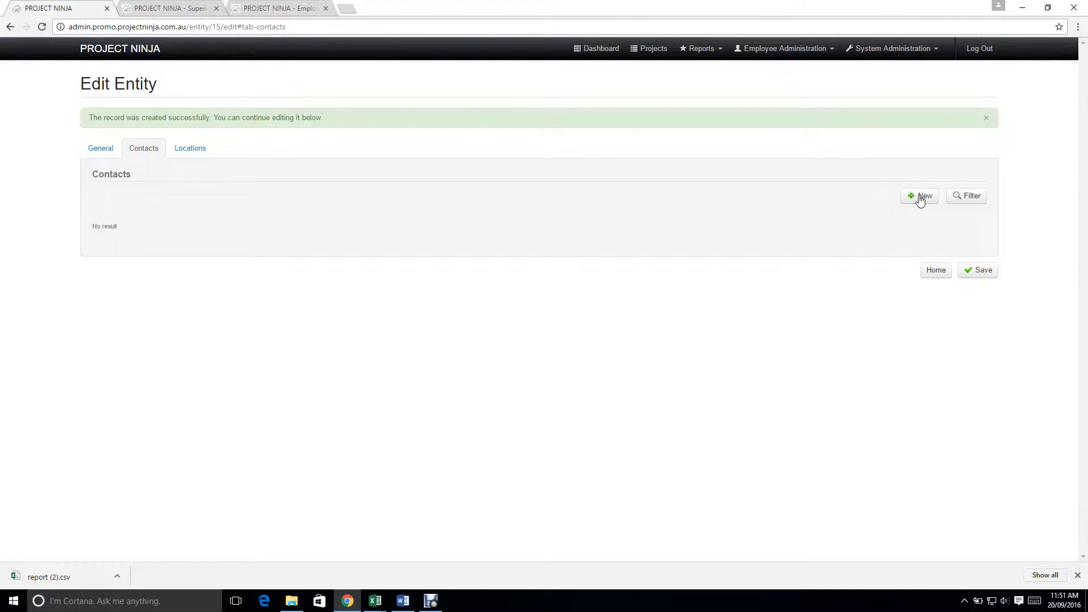
pyautogui.click(920, 197)
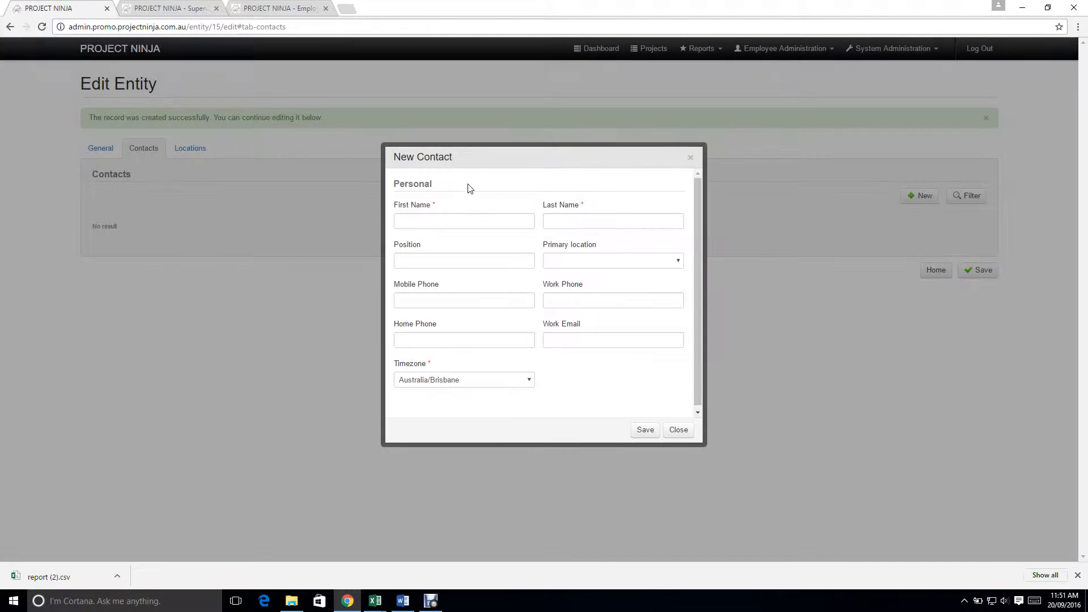
pyautogui.click(460, 222)
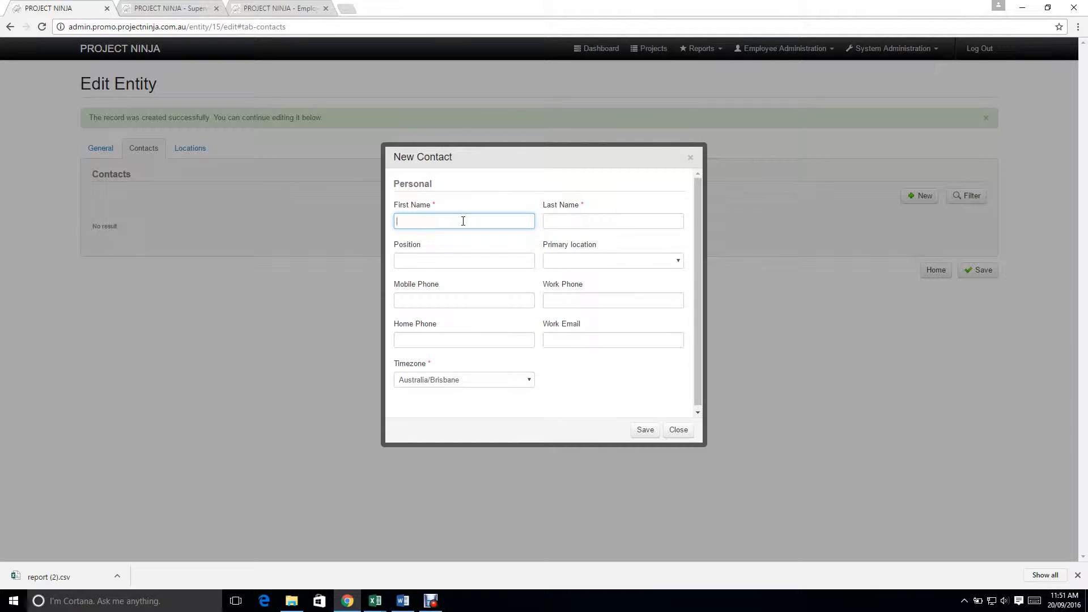
pyautogui.write('John')
pyautogui.press('Tab')
pyautogui.write('S')
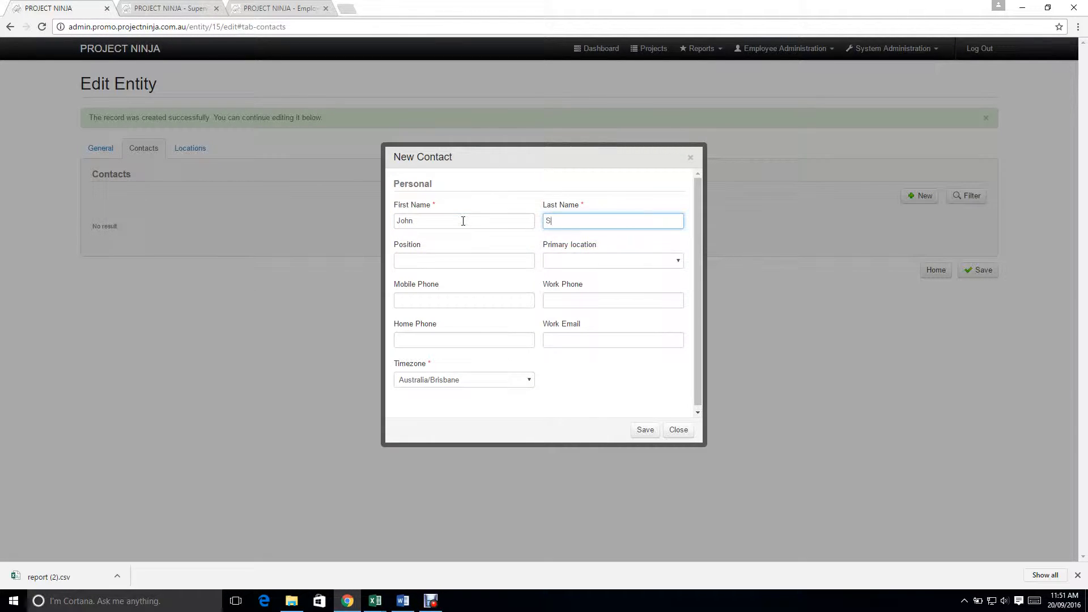
pyautogui.write('mi')
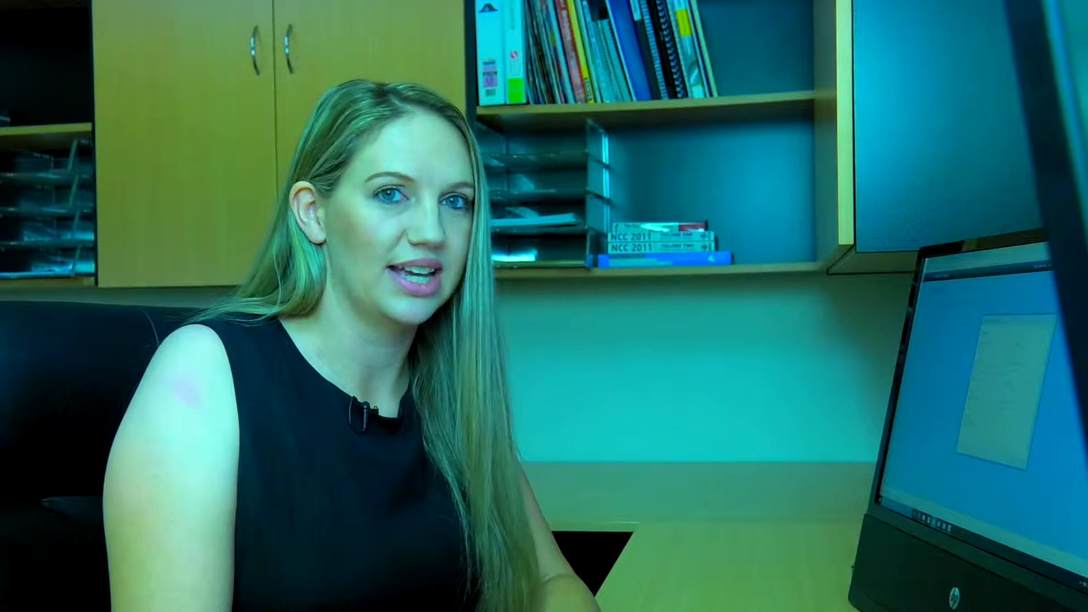
# Step: Set the new contact's position to Site Manager and enter the contact's mobile phone number
pyautogui.write('Site M')
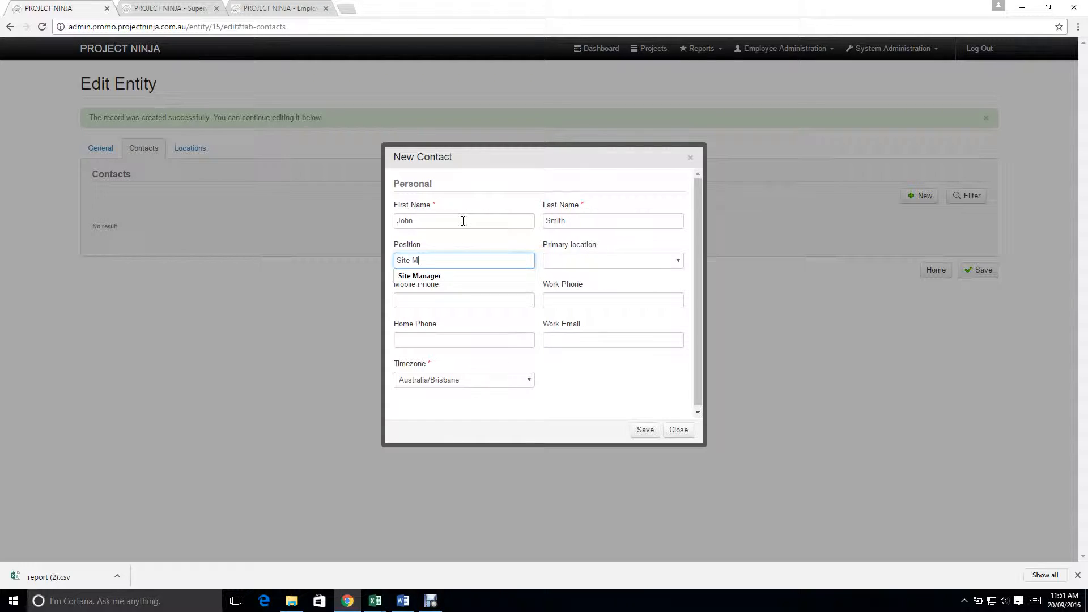
pyautogui.write('anager')
pyautogui.press('Tab')
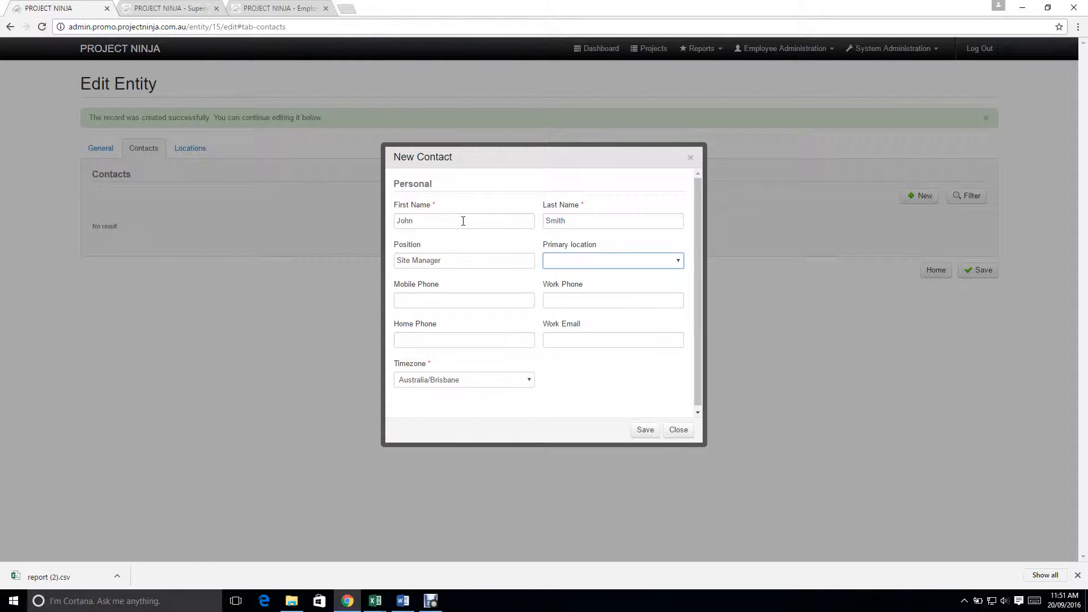
pyautogui.click(471, 297)
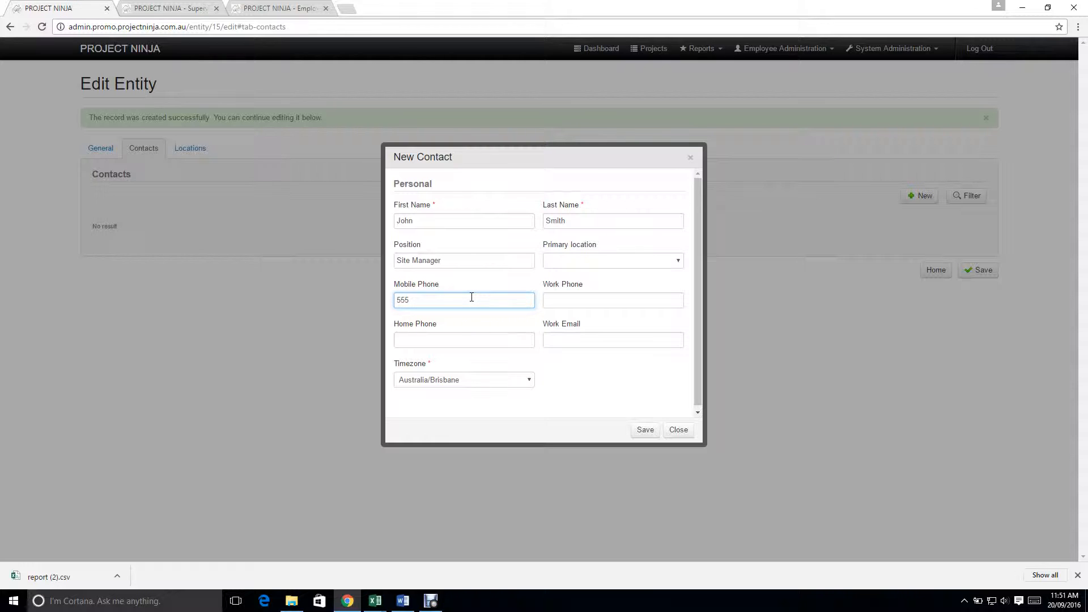
pyautogui.write('555-111-5678')
# Step: Browse the contact's timezone choices, keep Australia/Brisbane and save the contact
pyautogui.click(527, 385)
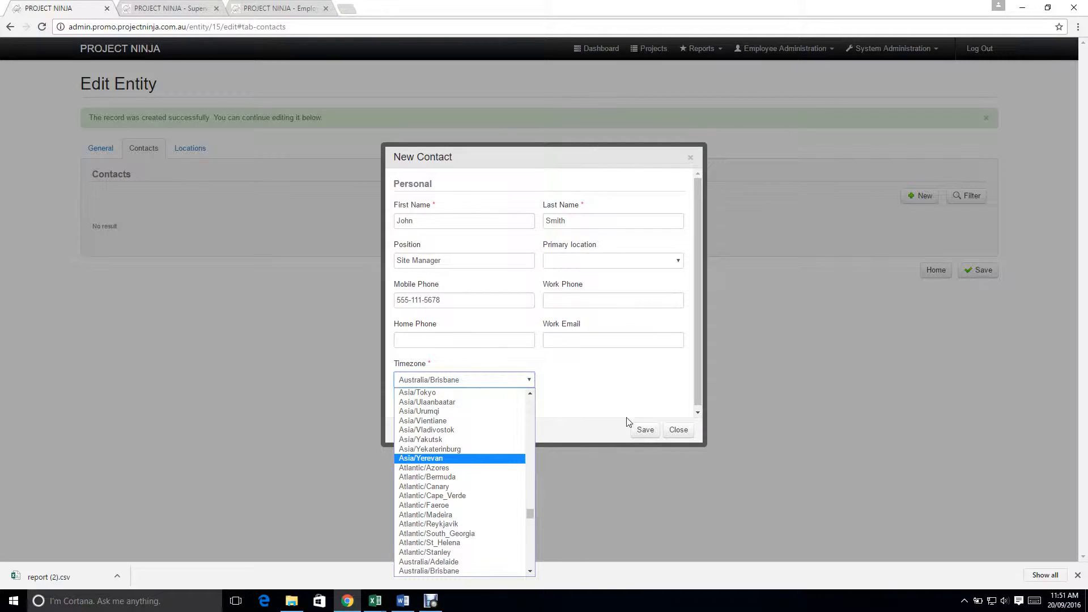
pyautogui.click(584, 419)
pyautogui.click(640, 430)
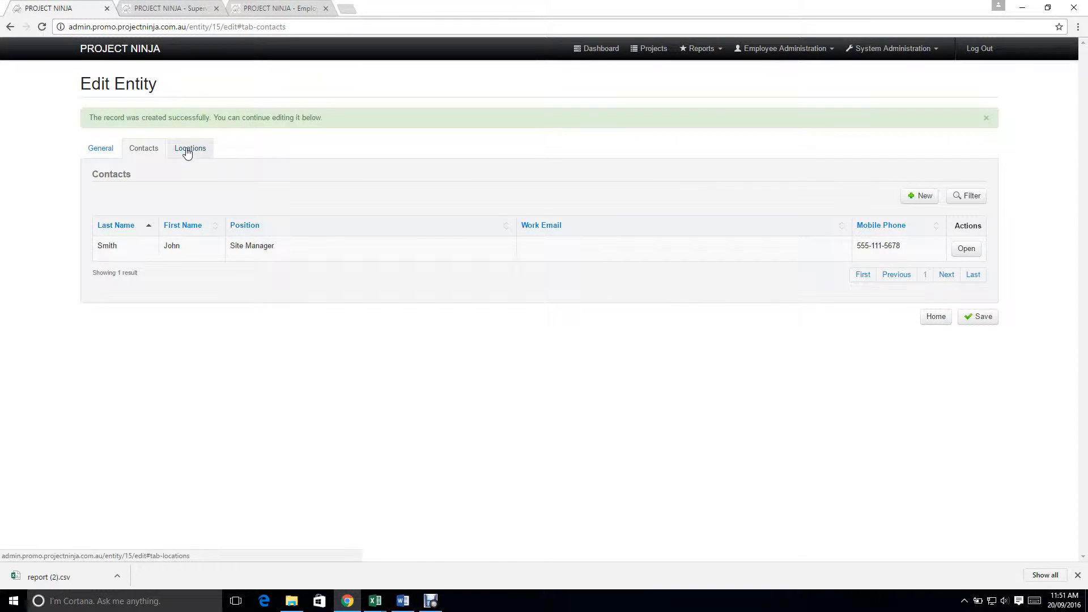
# Step: Start a new location for the entity named Site 1 and enter its street address and suburb
pyautogui.click(195, 149)
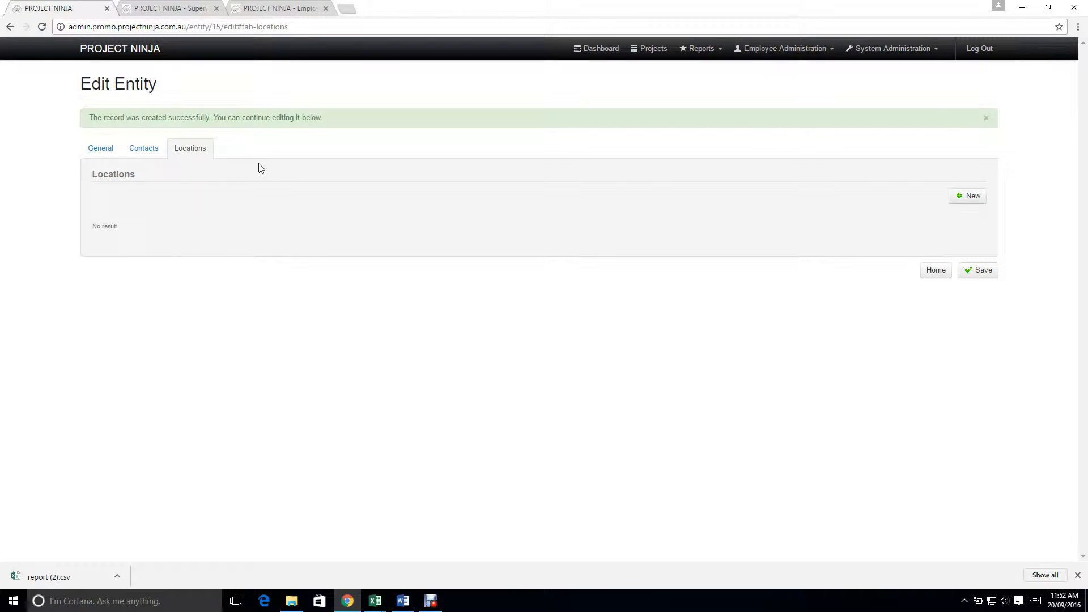
pyautogui.click(973, 198)
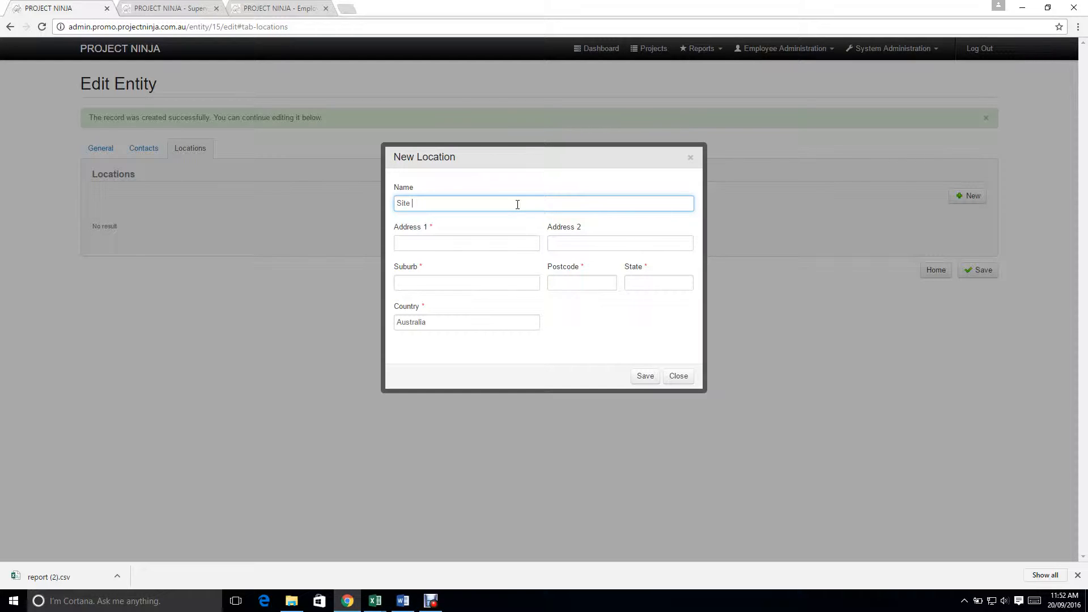
pyautogui.press('Tab')
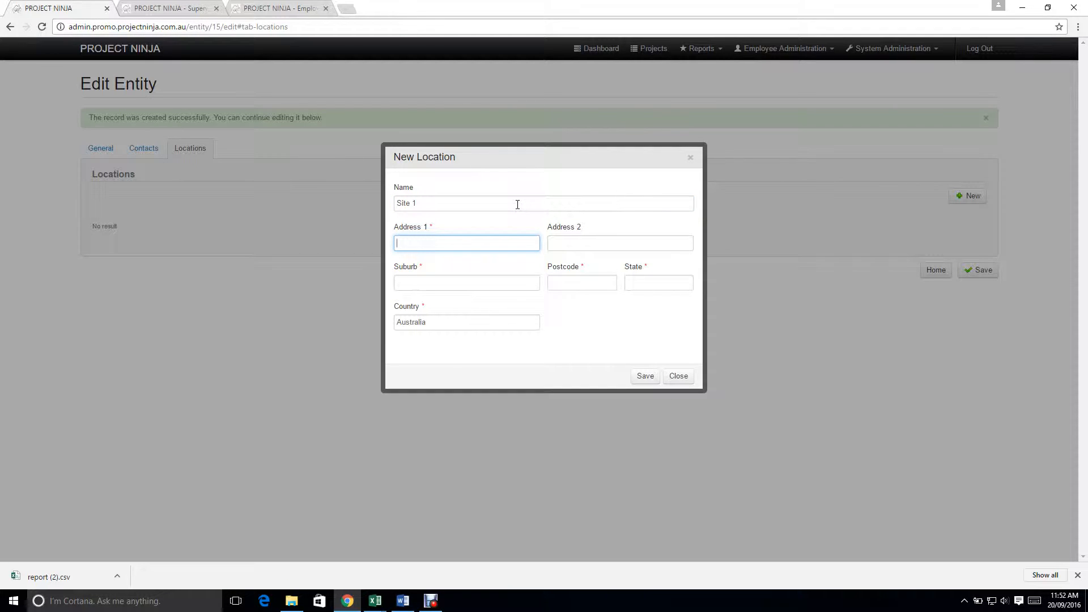
pyautogui.write('Main Street')
pyautogui.press('Tab')
pyautogui.write('San ')
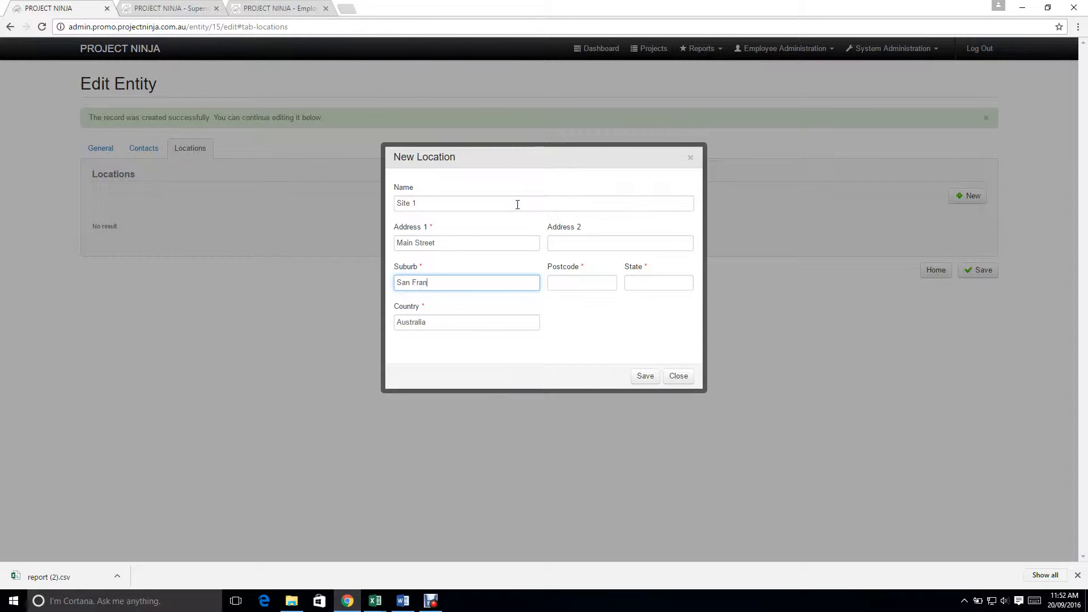
pyautogui.write('Francisco')
pyautogui.press('Tab')
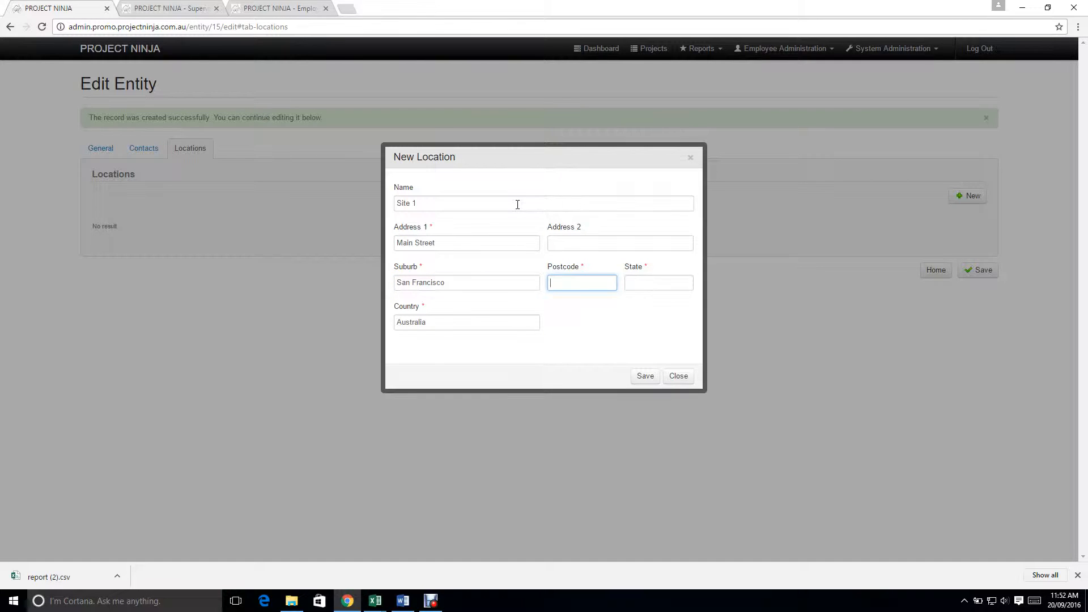
# Step: Enter the location's postcode and state, set its country to USA and save the location
pyautogui.write('8900')
pyautogui.press('Tab')
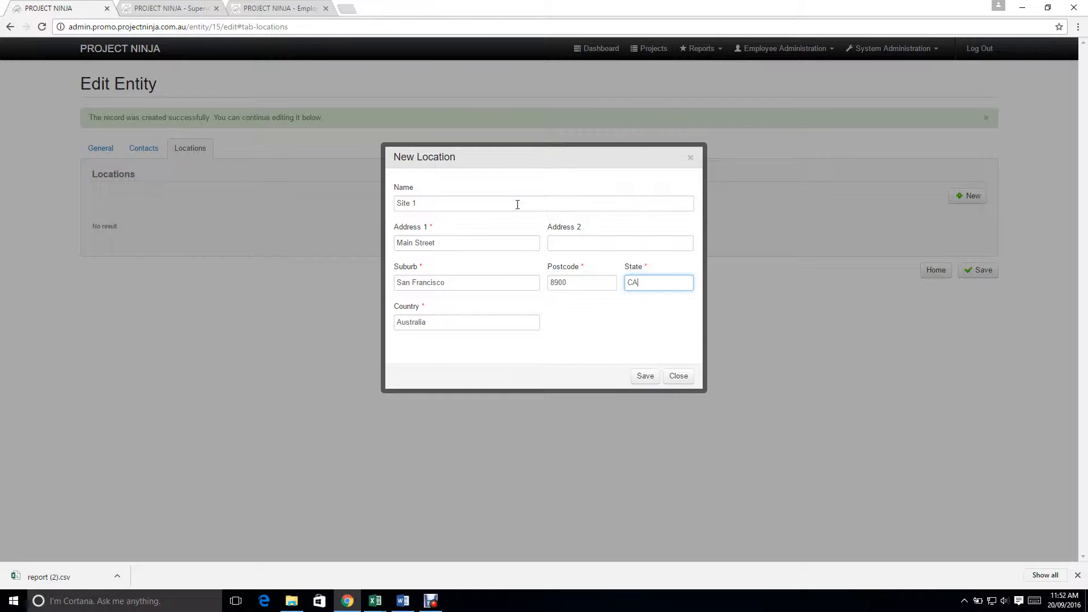
pyautogui.press('Tab')
pyautogui.write('U')
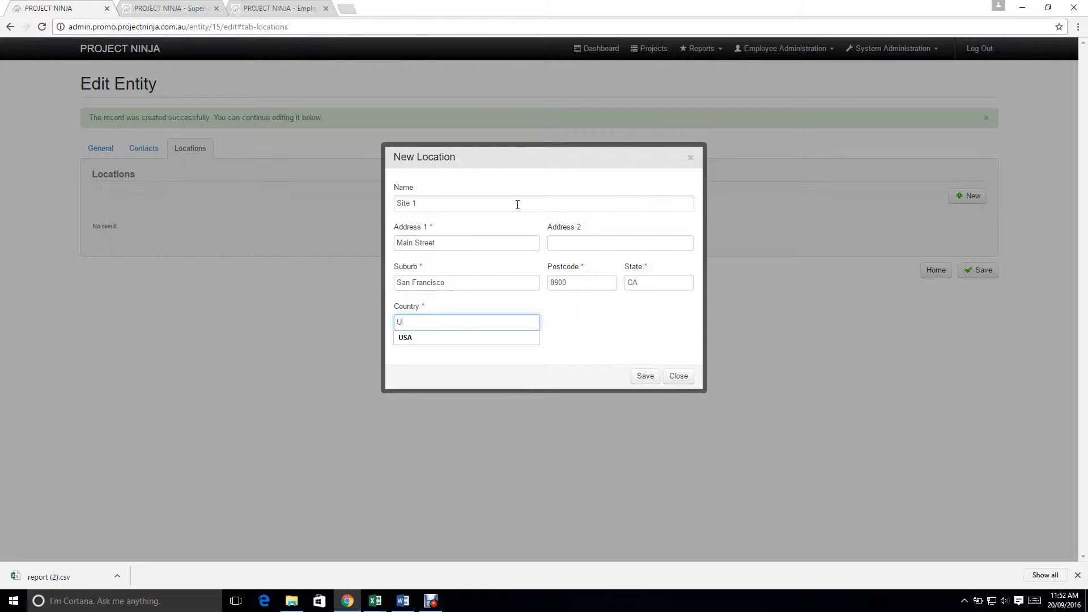
pyautogui.press('Tab')
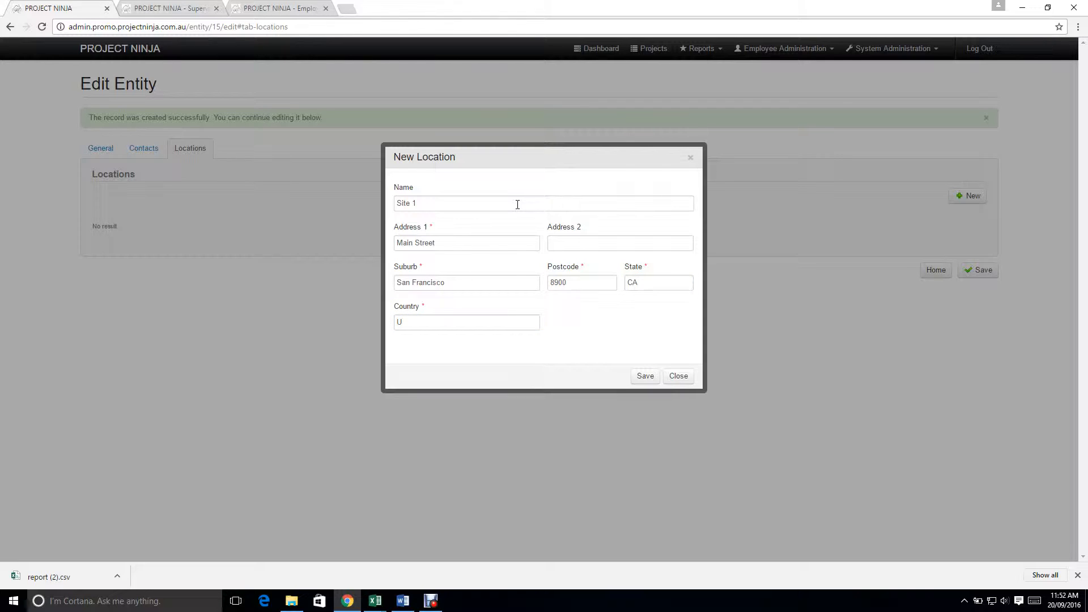
pyautogui.click(461, 323)
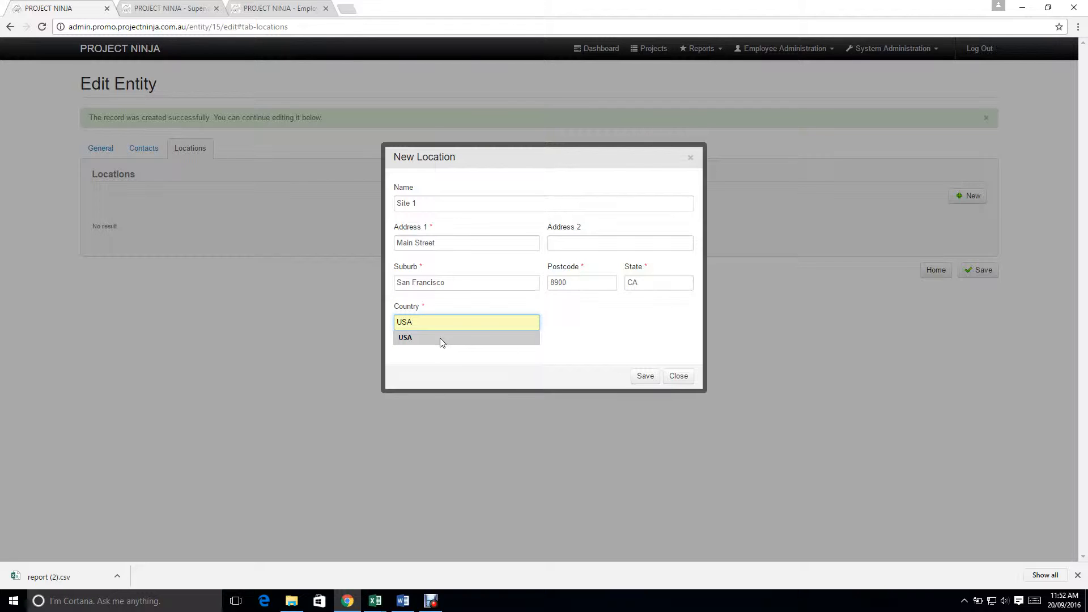
pyautogui.click(440, 338)
pyautogui.click(645, 376)
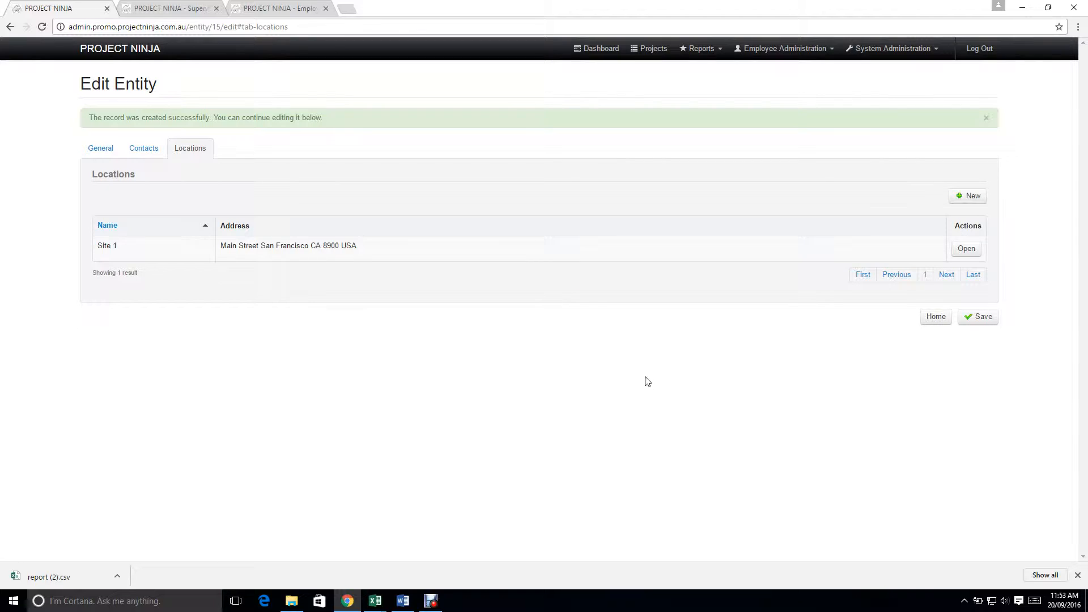
# Step: Open the entity's existing contact, set its primary location to Site 1 and save the contact
pyautogui.click(145, 150)
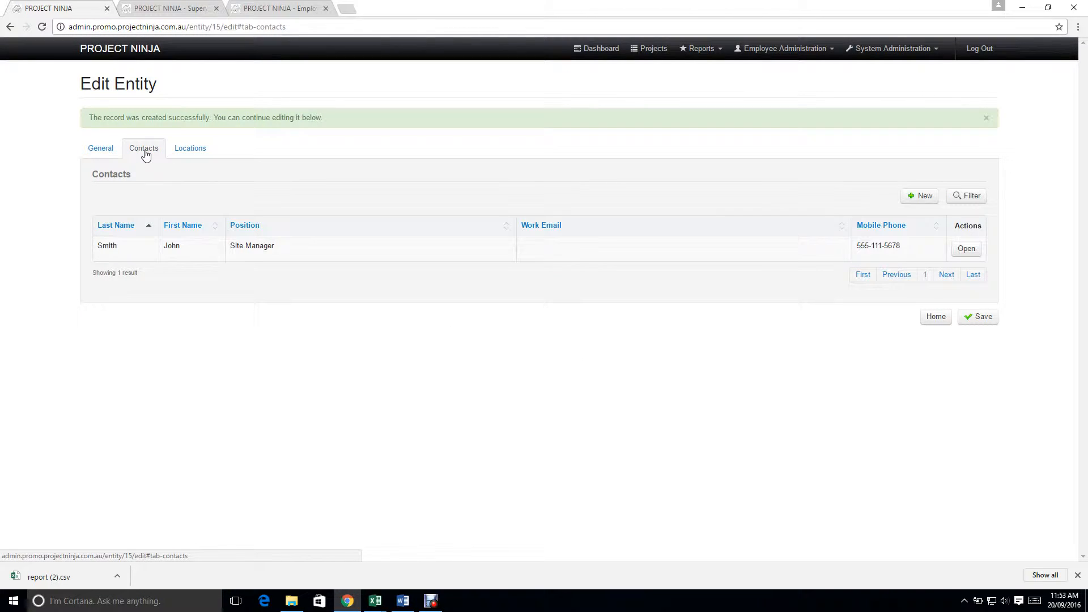
pyautogui.click(967, 249)
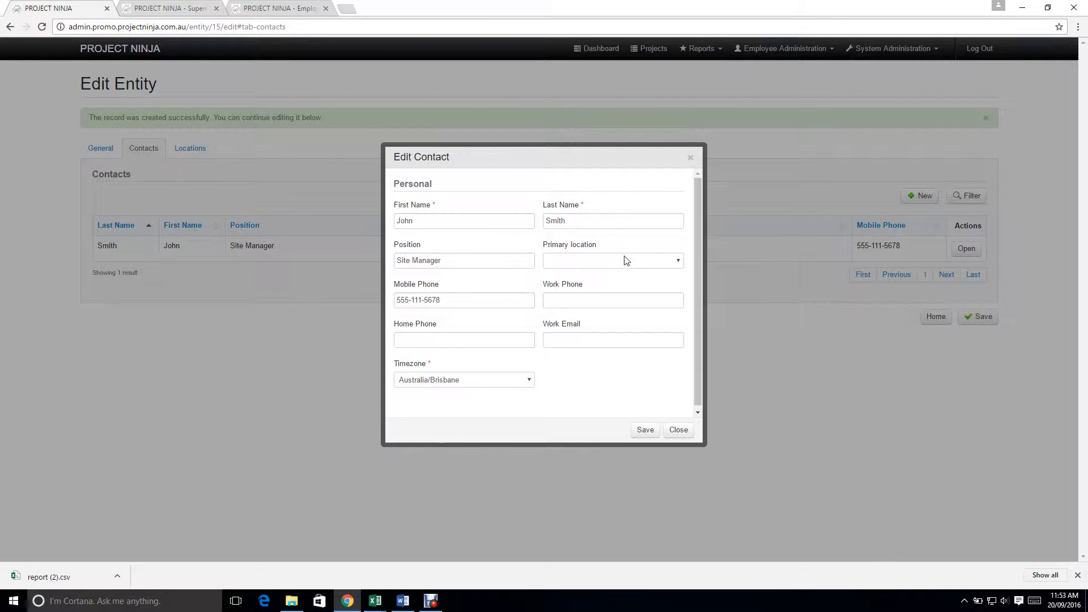
pyautogui.click(626, 260)
pyautogui.click(596, 282)
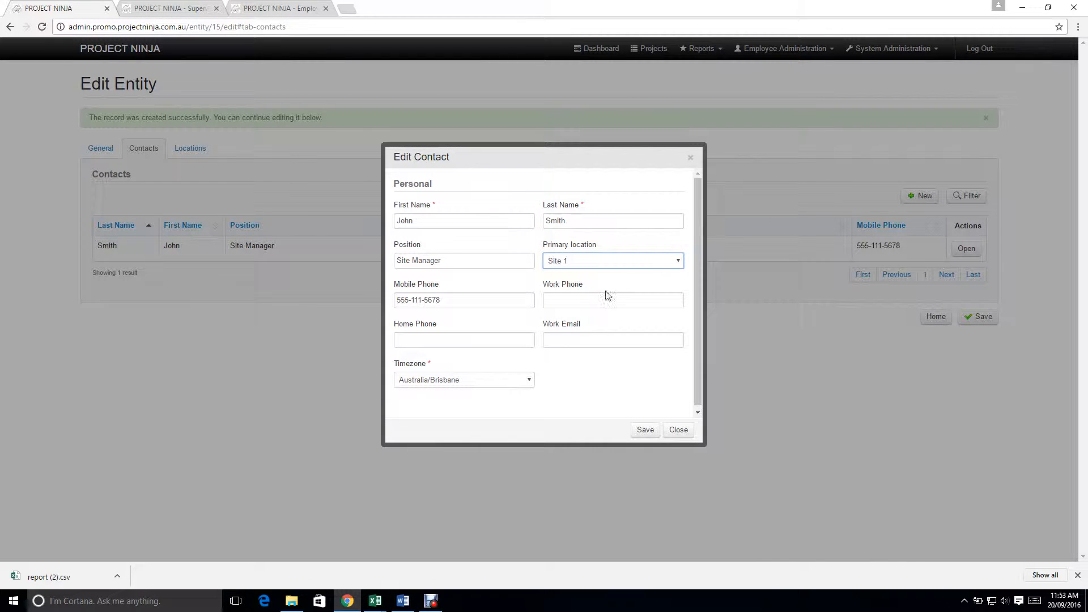
pyautogui.click(636, 438)
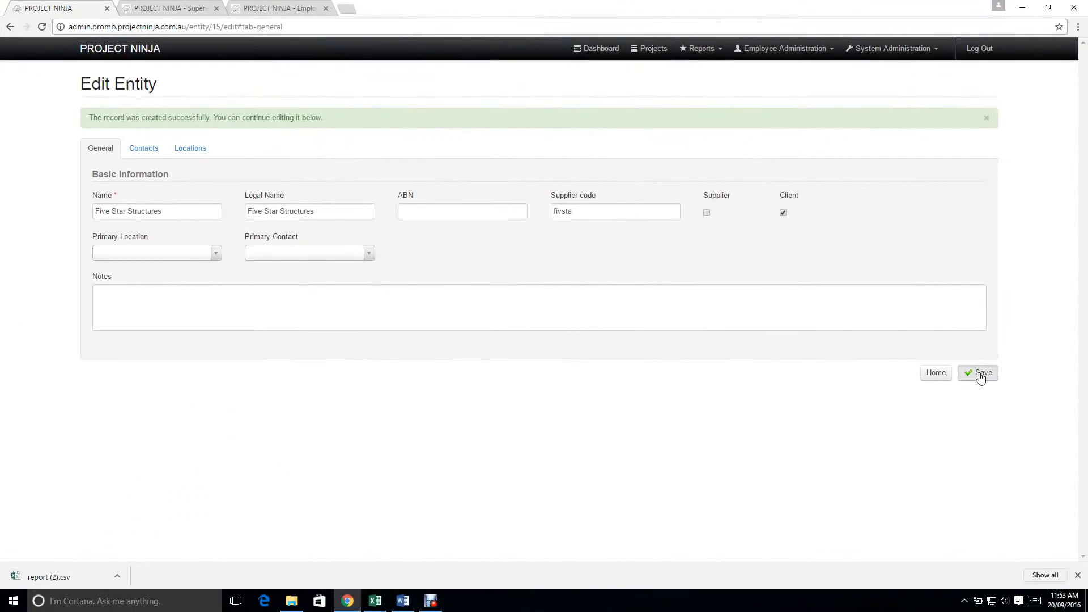
# Step: Start a new project named Building A and assign it to Company A
pyautogui.click(980, 375)
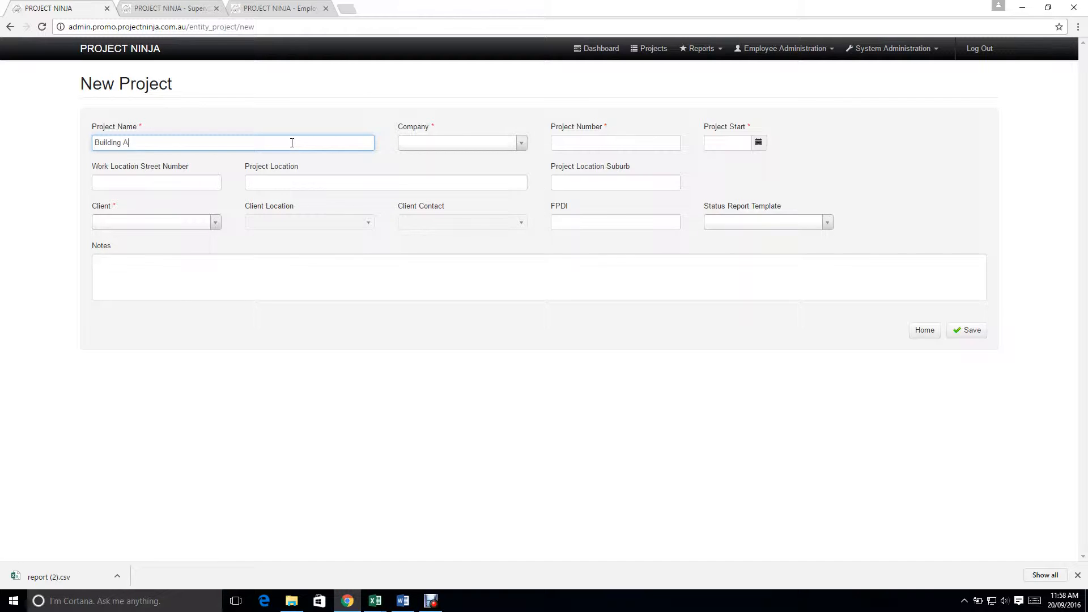
pyautogui.press('Tab')
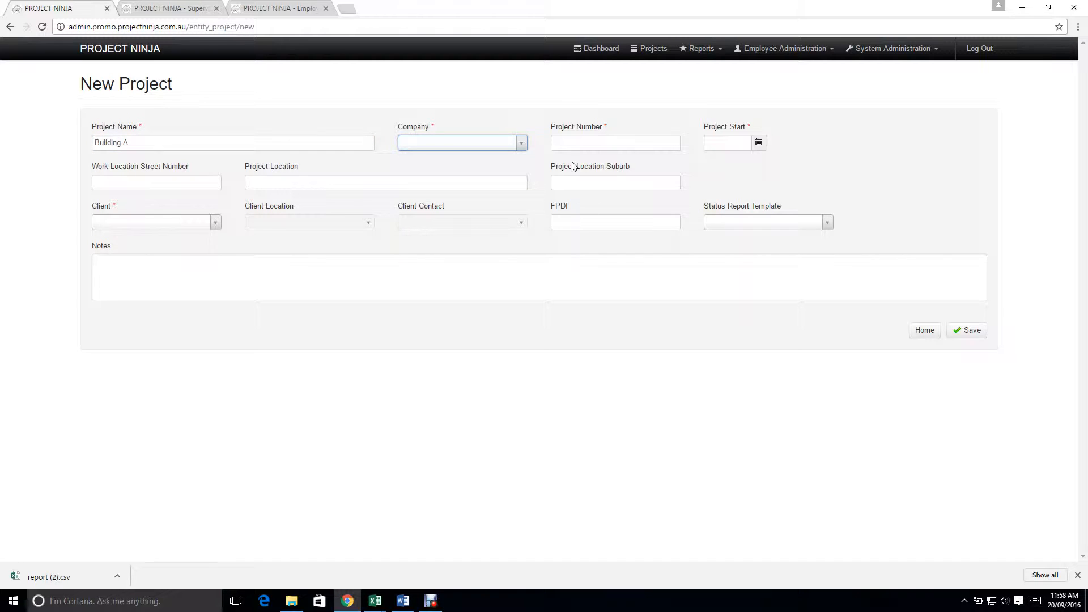
pyautogui.click(516, 146)
pyautogui.click(494, 177)
# Step: Set the new project's number to 002 and its start date to 12/09/2016
pyautogui.click(597, 144)
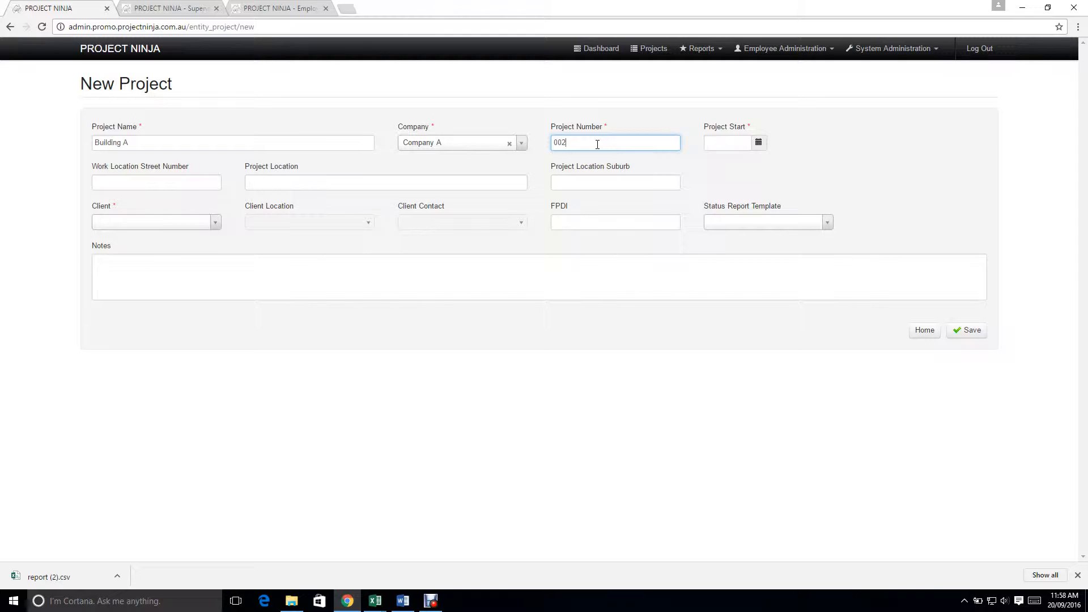
pyautogui.press('Tab')
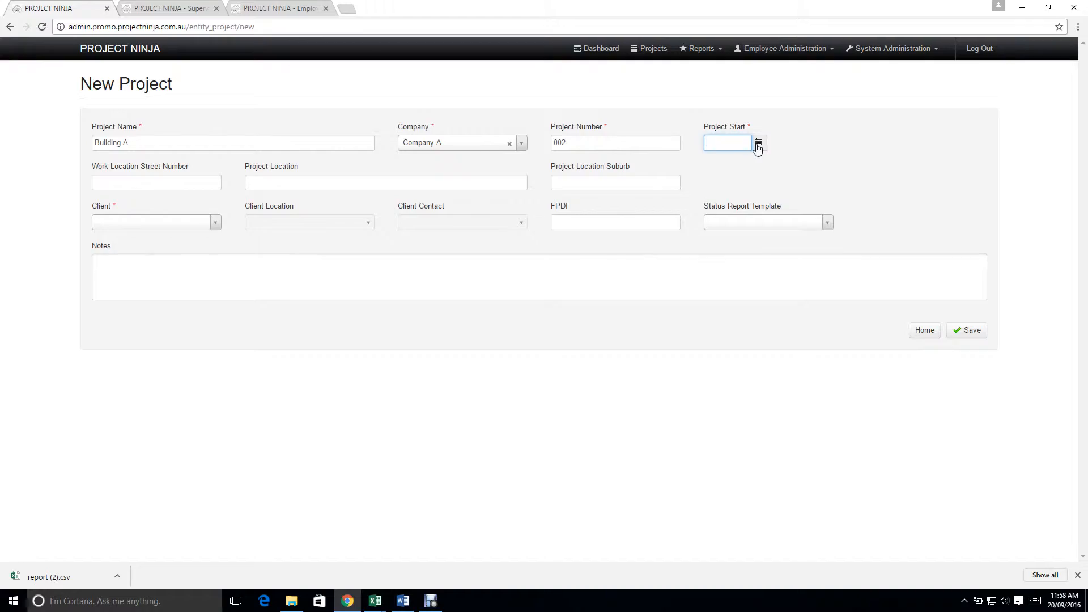
pyautogui.click(758, 143)
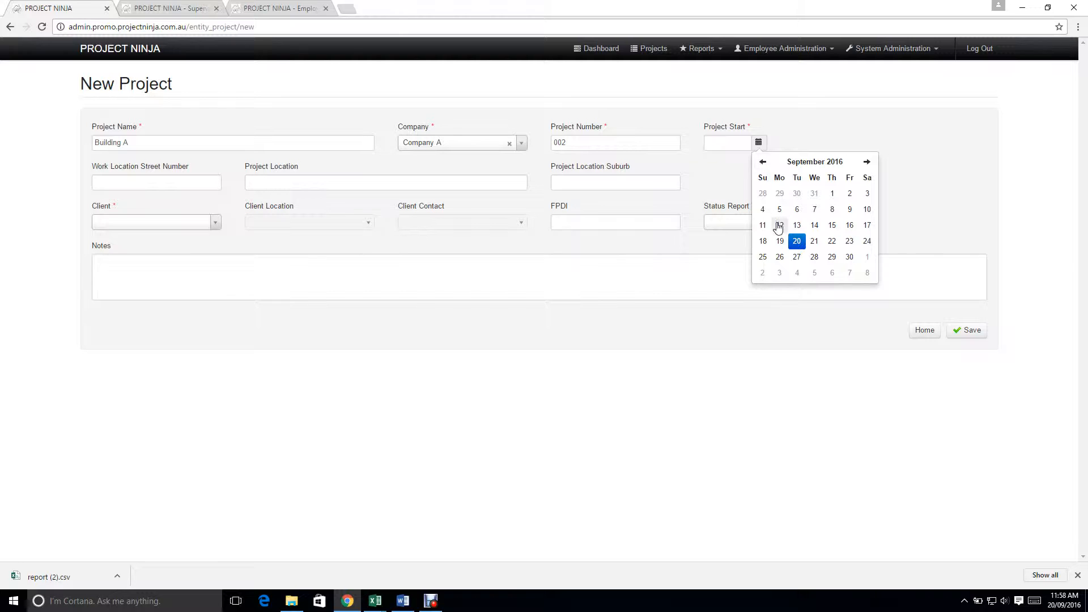
pyautogui.click(778, 225)
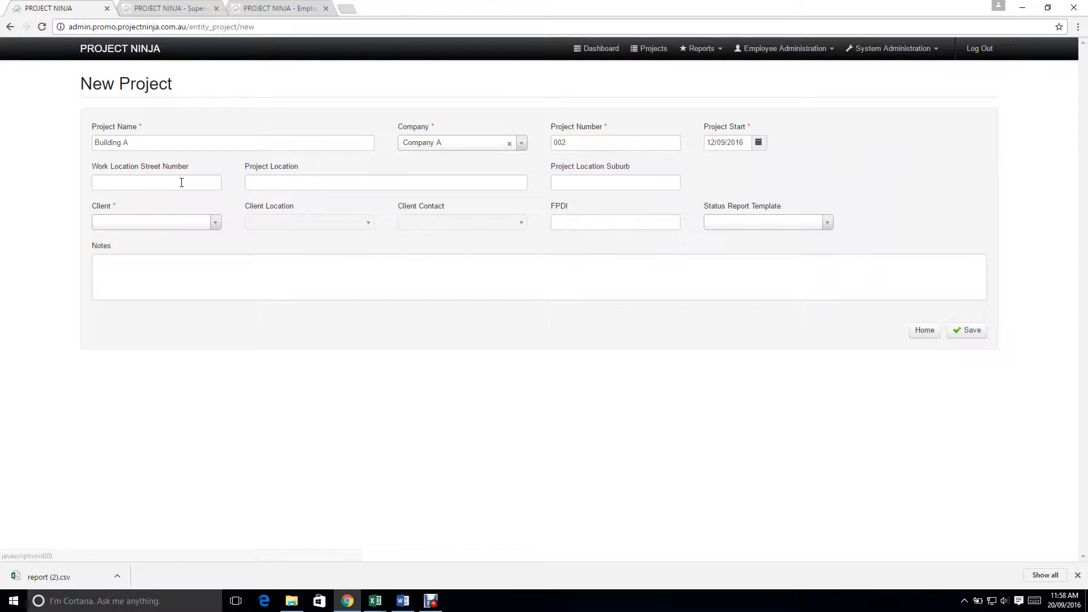
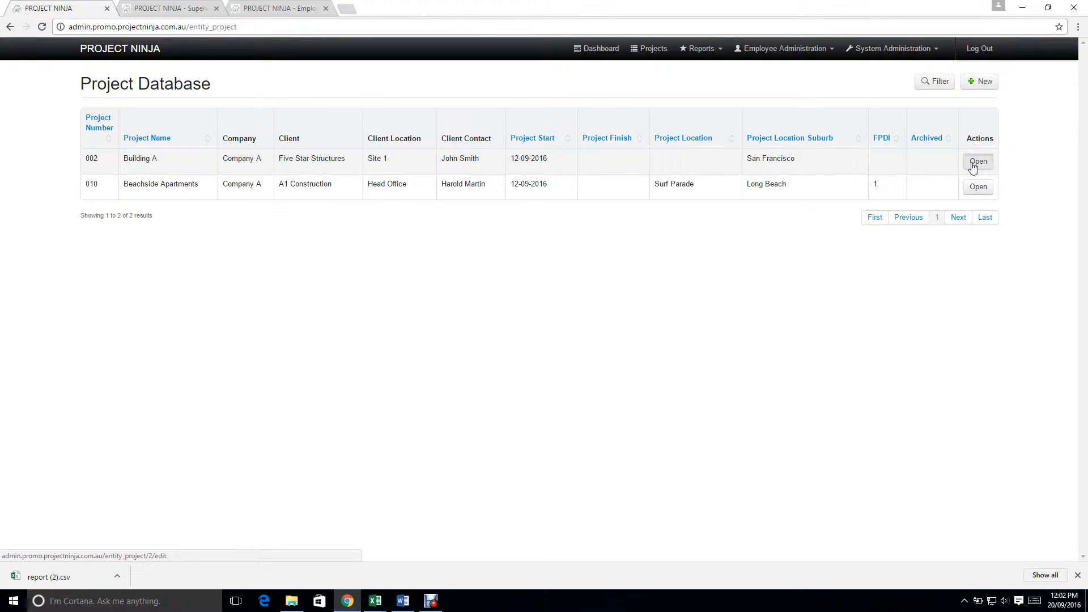
# Step: Open project Building A, mark it as archived, save it and return to the project database
pyautogui.click(972, 167)
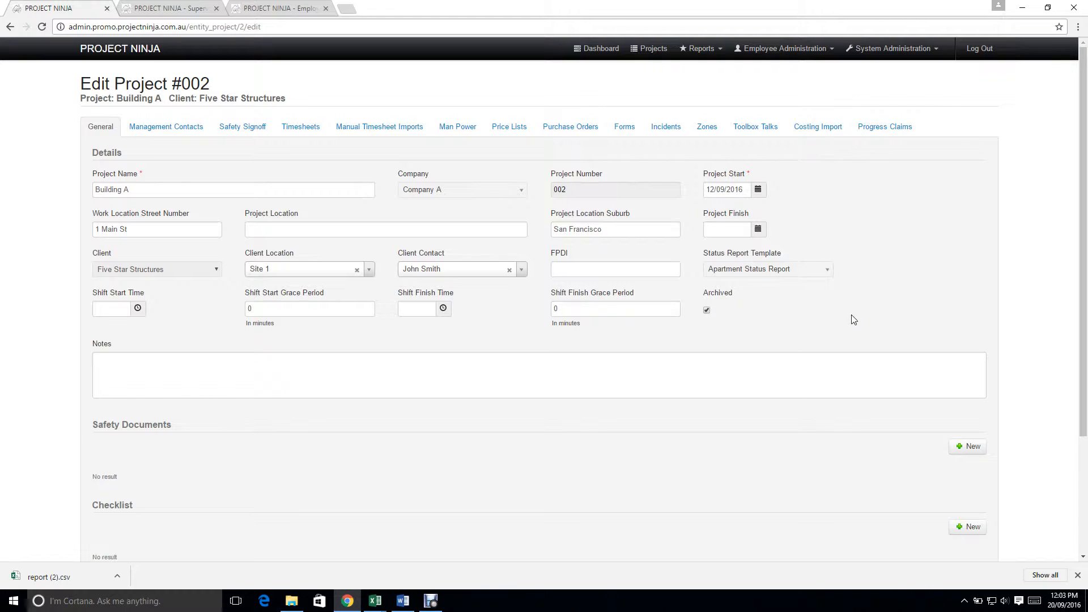
pyautogui.scroll(-3, 767, 334)
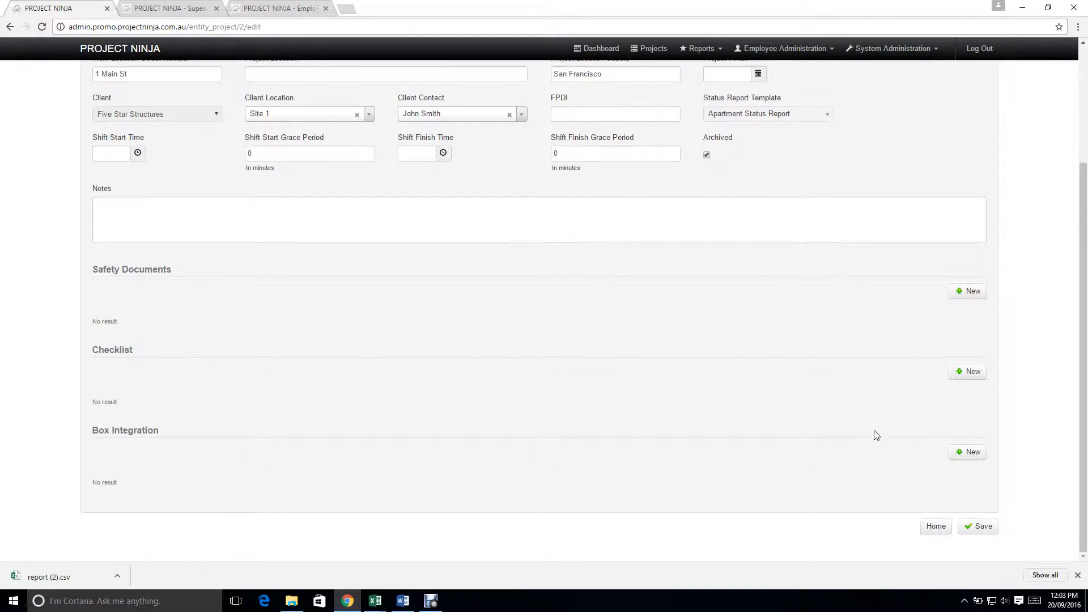
pyautogui.click(978, 526)
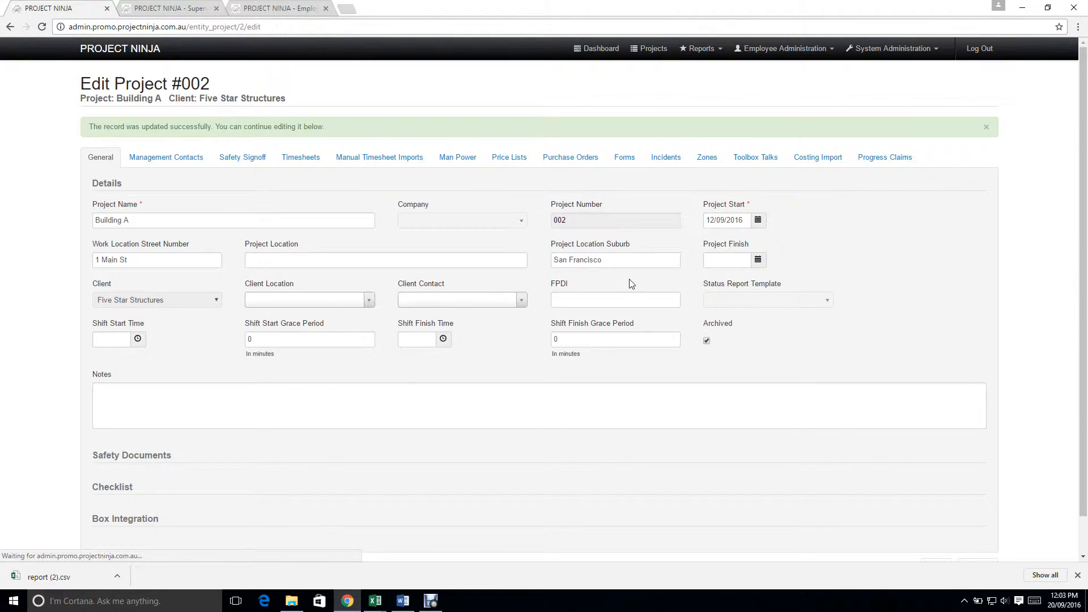
pyautogui.click(646, 49)
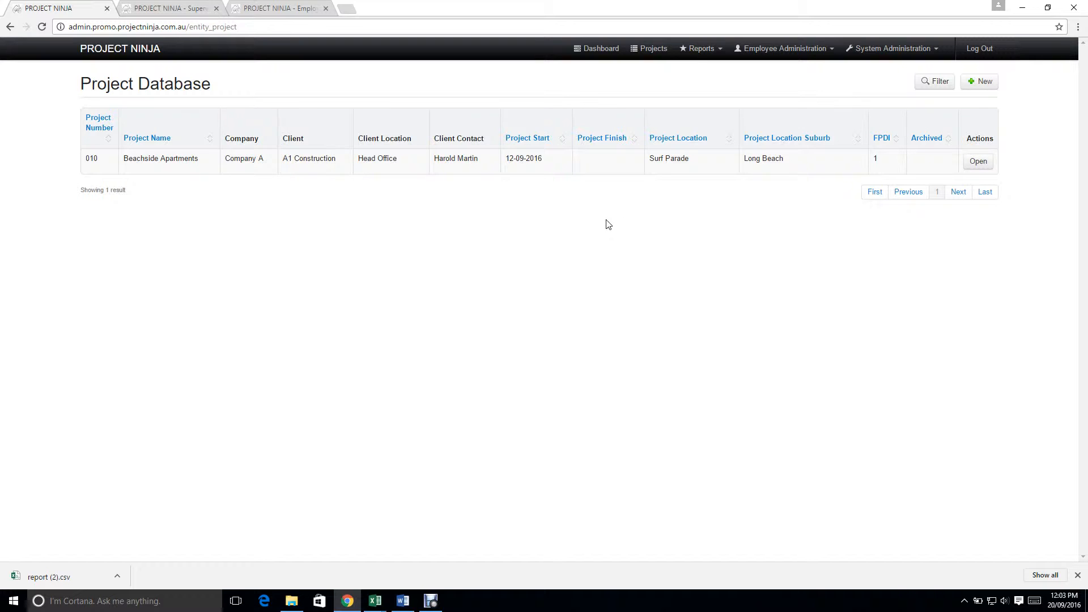
# Step: Open the first employee in the employee list, mark the record as archived, save it and return to the list
pyautogui.click(781, 51)
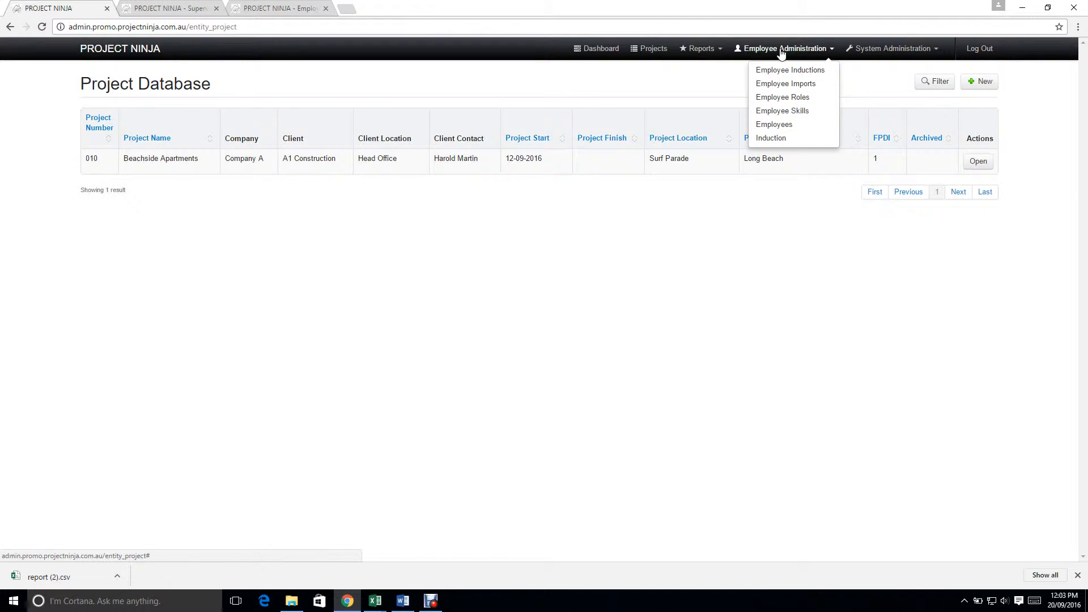
pyautogui.click(774, 124)
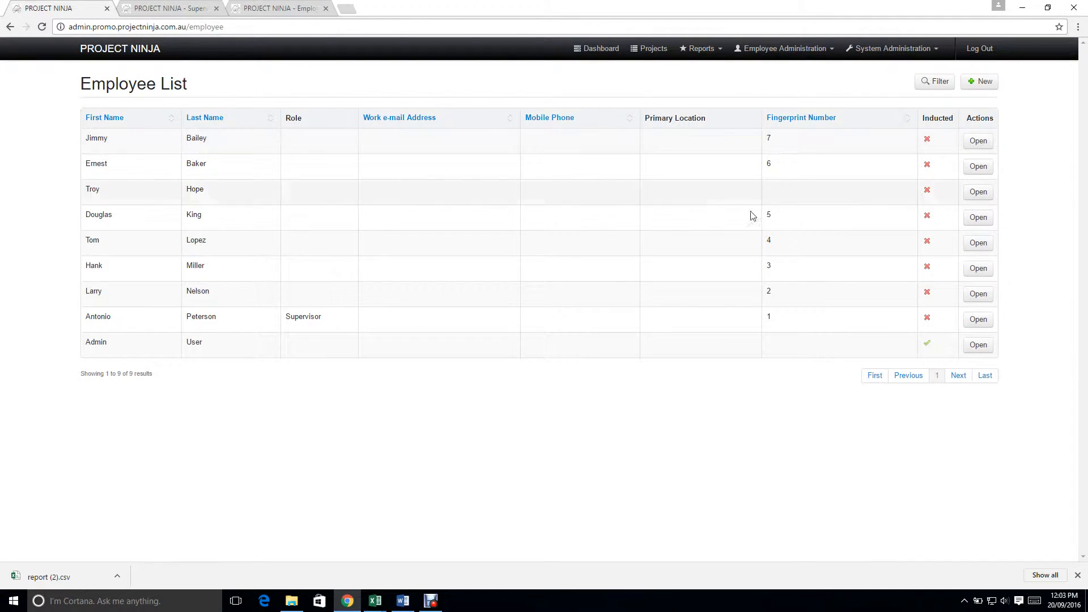
pyautogui.click(985, 142)
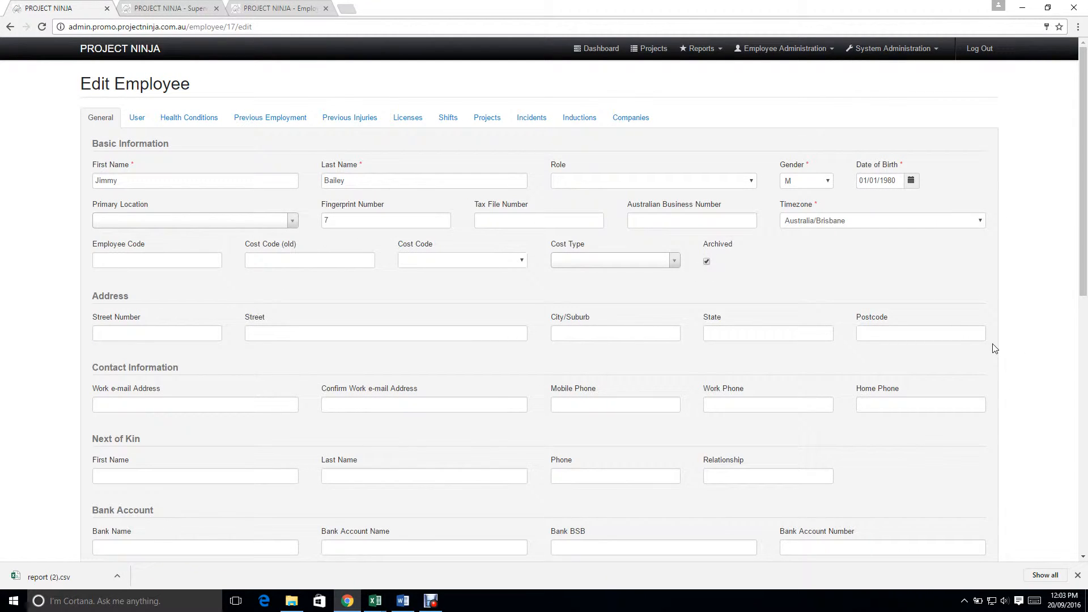
pyautogui.scroll(-10, 994, 350)
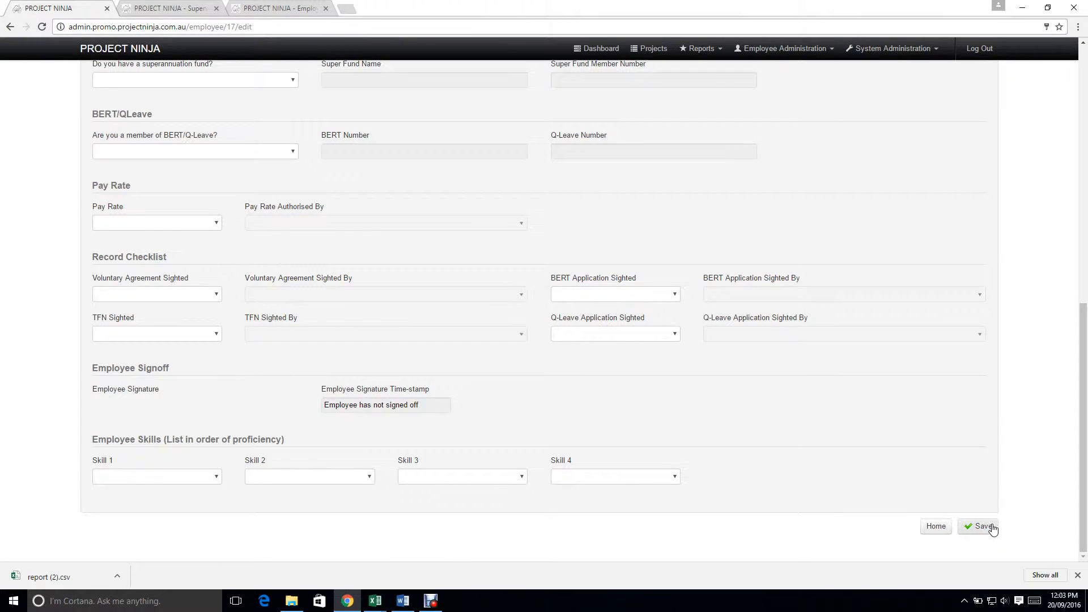
pyautogui.click(980, 526)
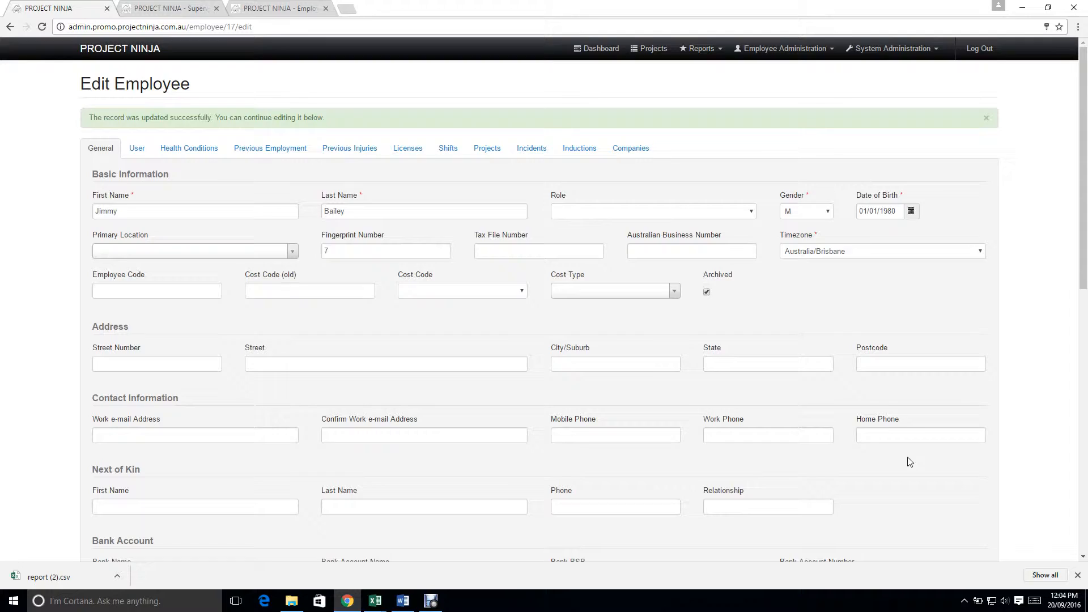
pyautogui.scroll(-10, 908, 461)
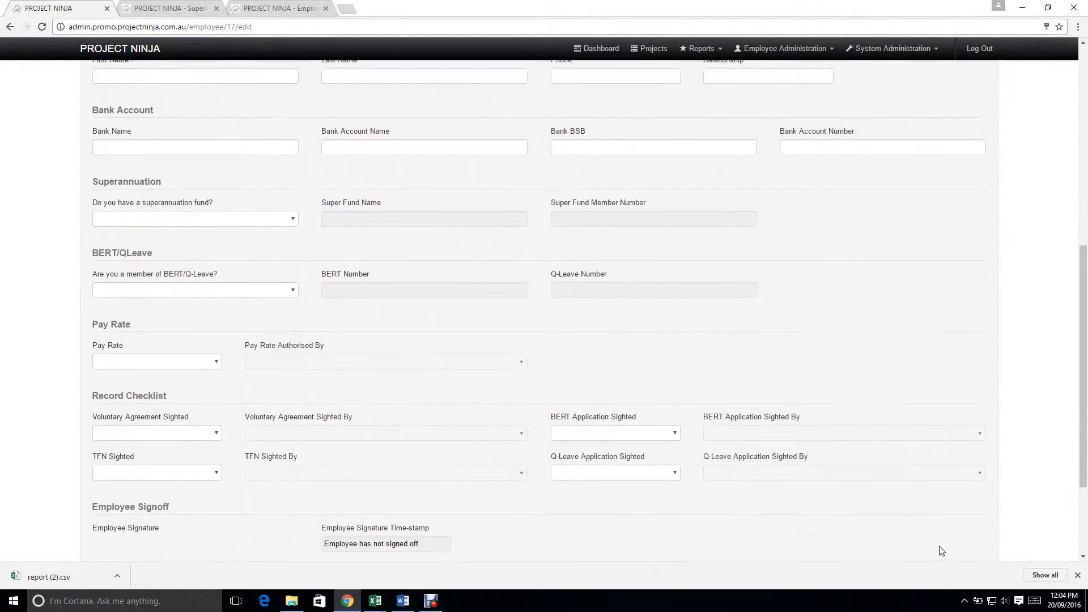
pyautogui.scroll(-3, 940, 552)
pyautogui.click(936, 526)
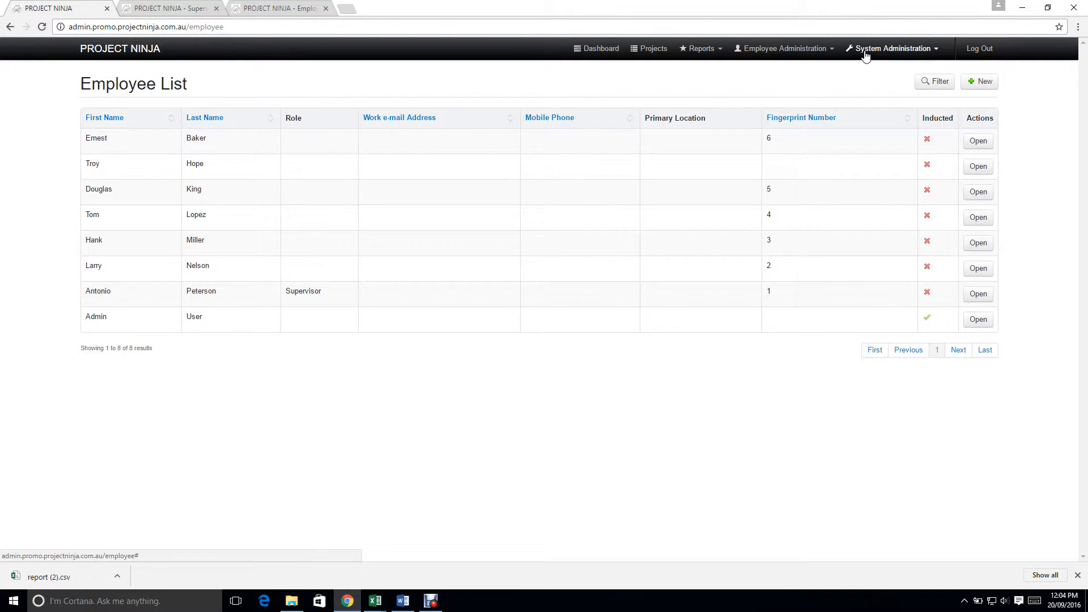
# Step: Open the Rondo price list, mark it as archived and save it
pyautogui.click(865, 52)
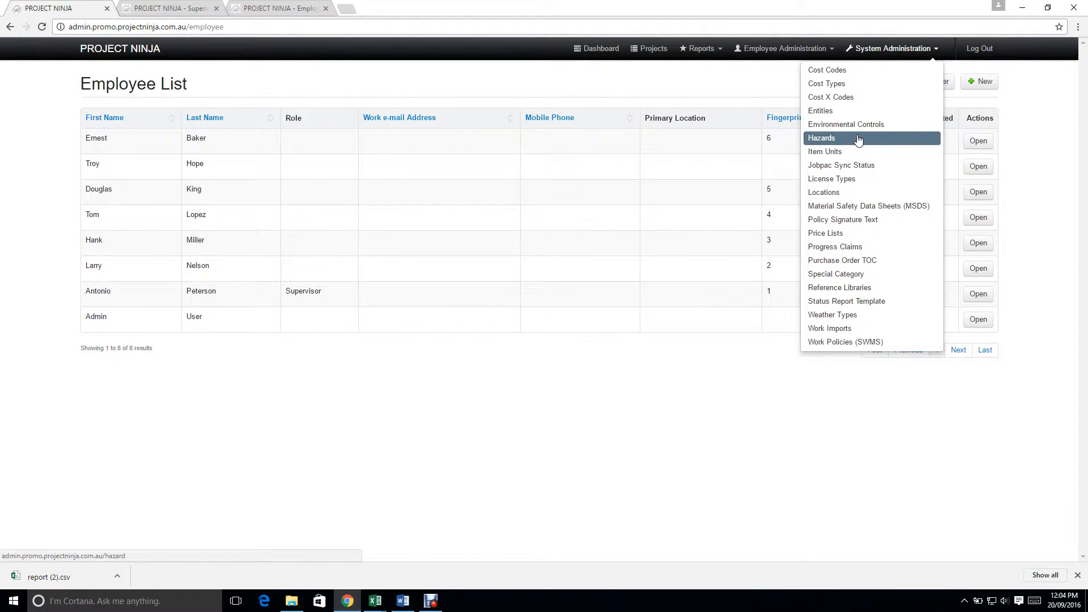
pyautogui.click(843, 233)
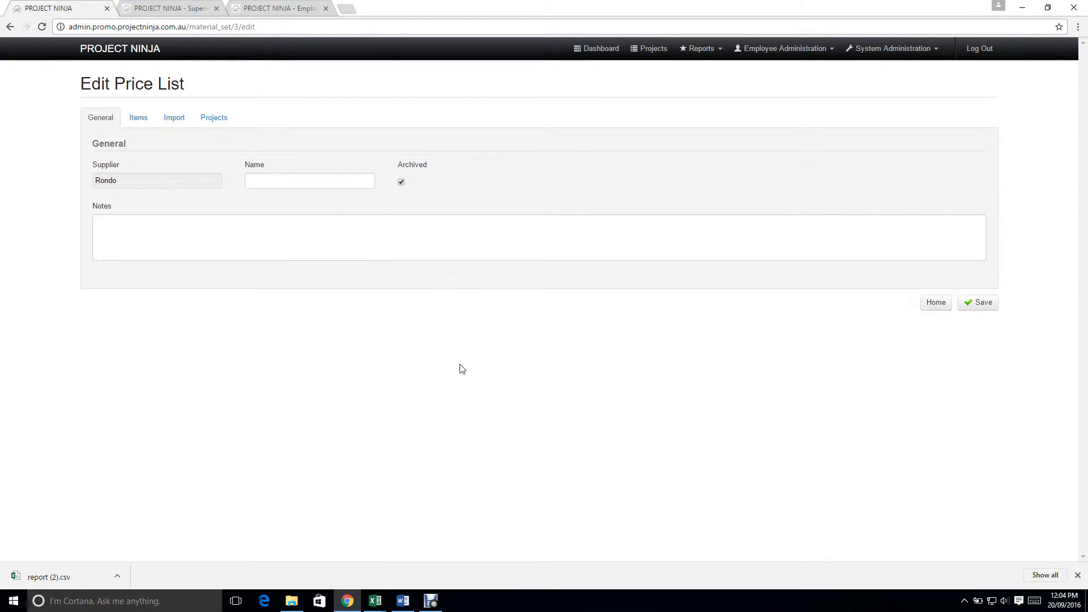
pyautogui.click(978, 303)
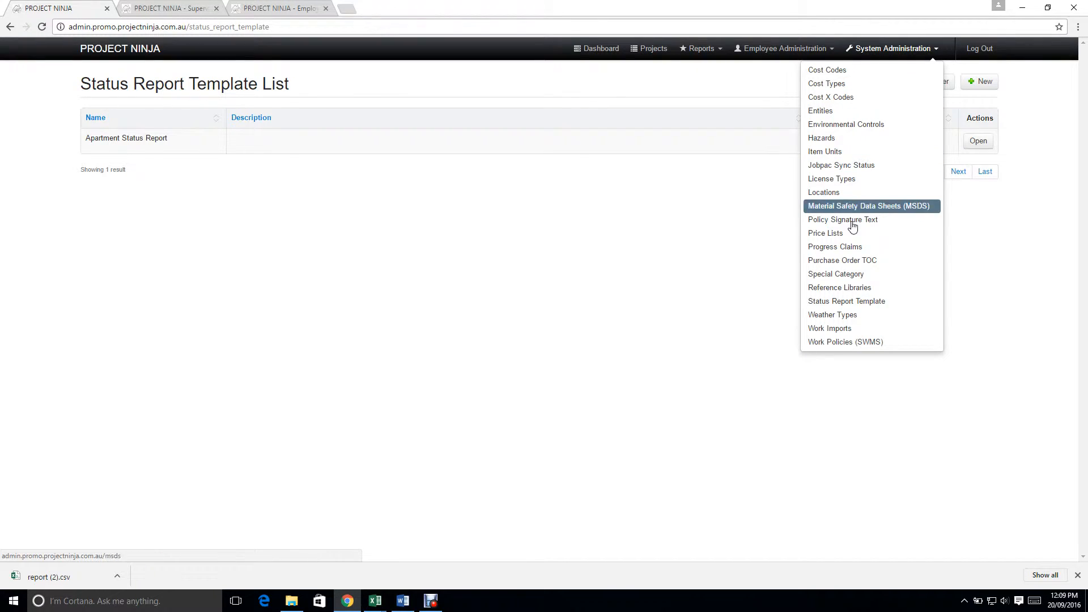
# Step: Start a new status report template and name it Apartment 1
pyautogui.click(838, 302)
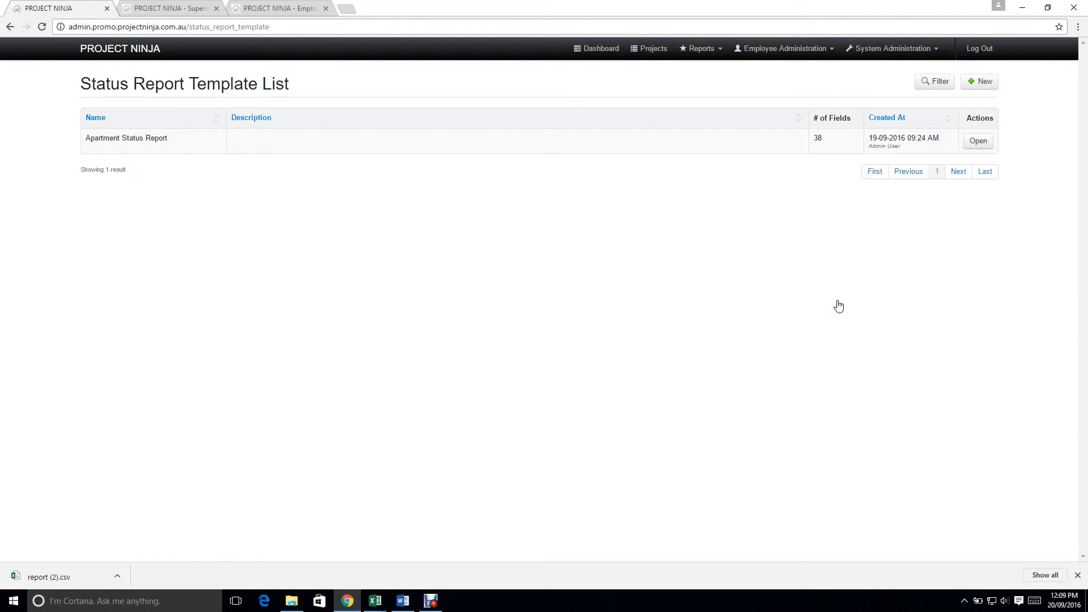
pyautogui.click(982, 83)
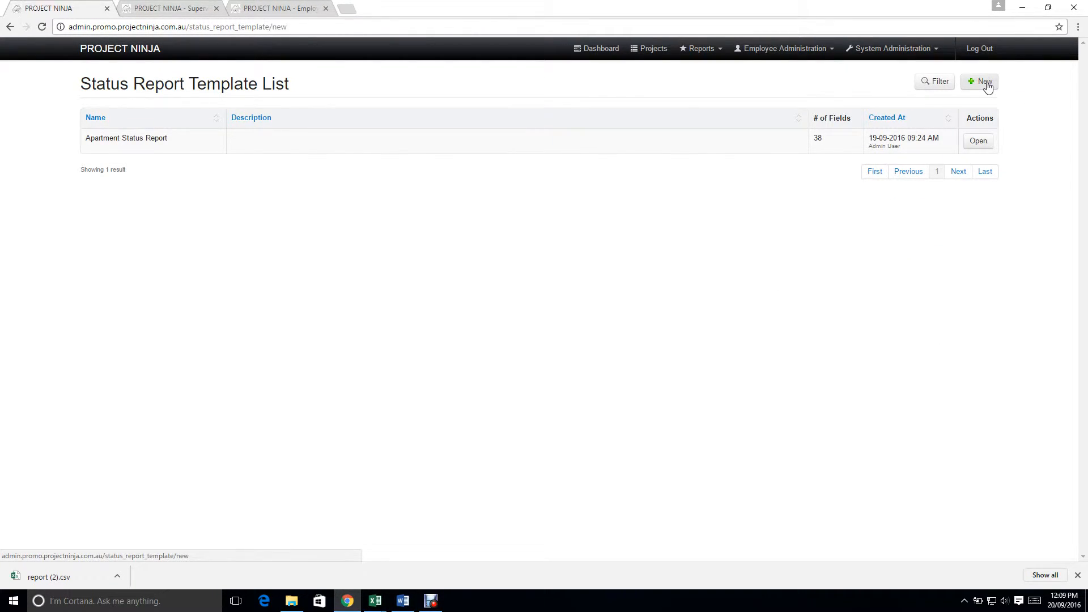
pyautogui.click(166, 160)
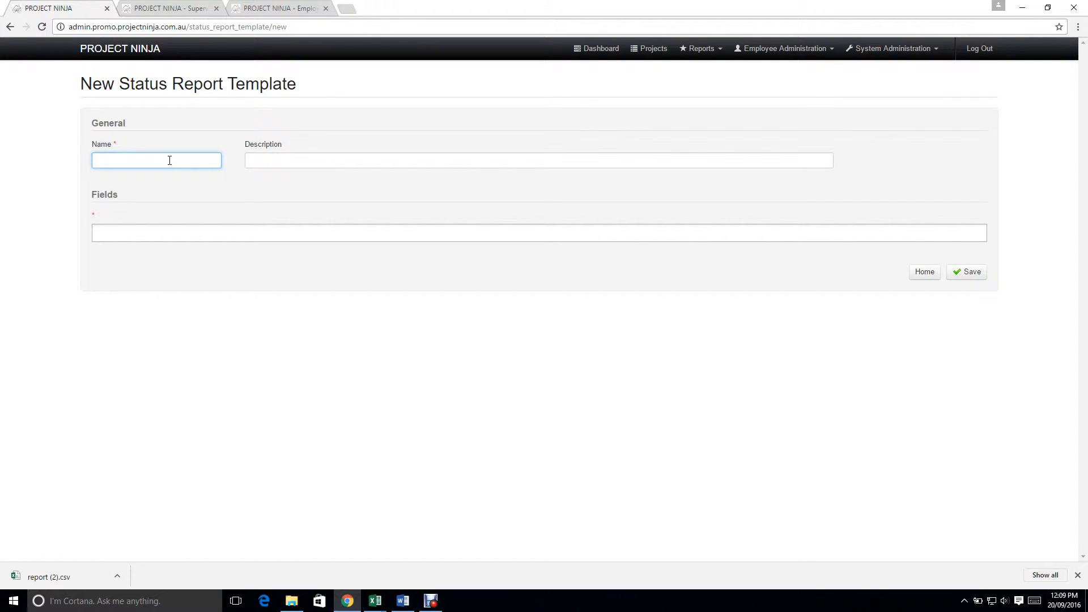
pyautogui.write('Apartm')
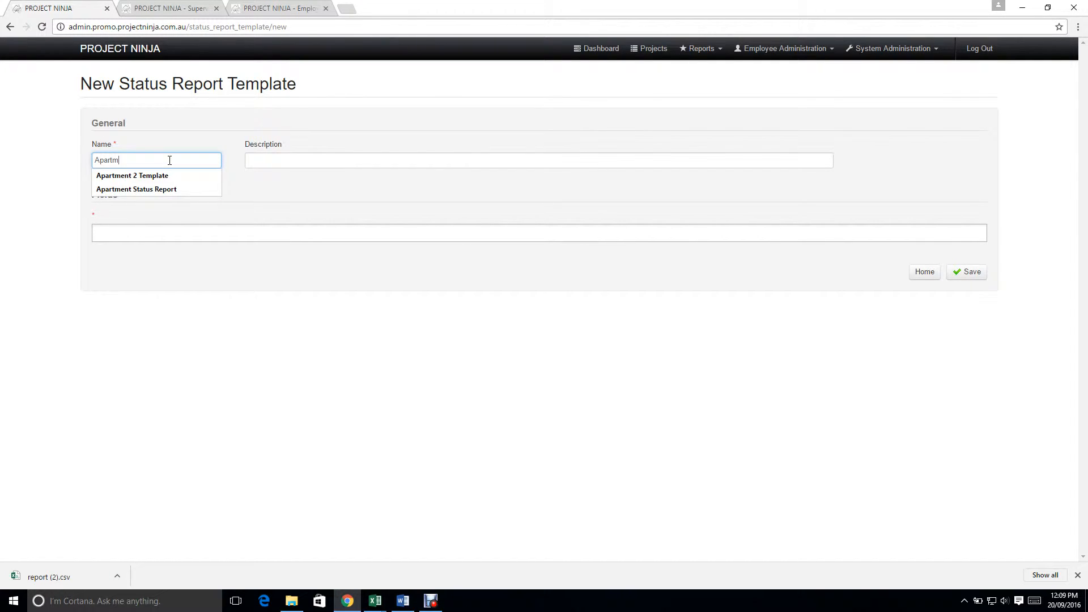
pyautogui.write('ent 1')
pyautogui.press('Tab')
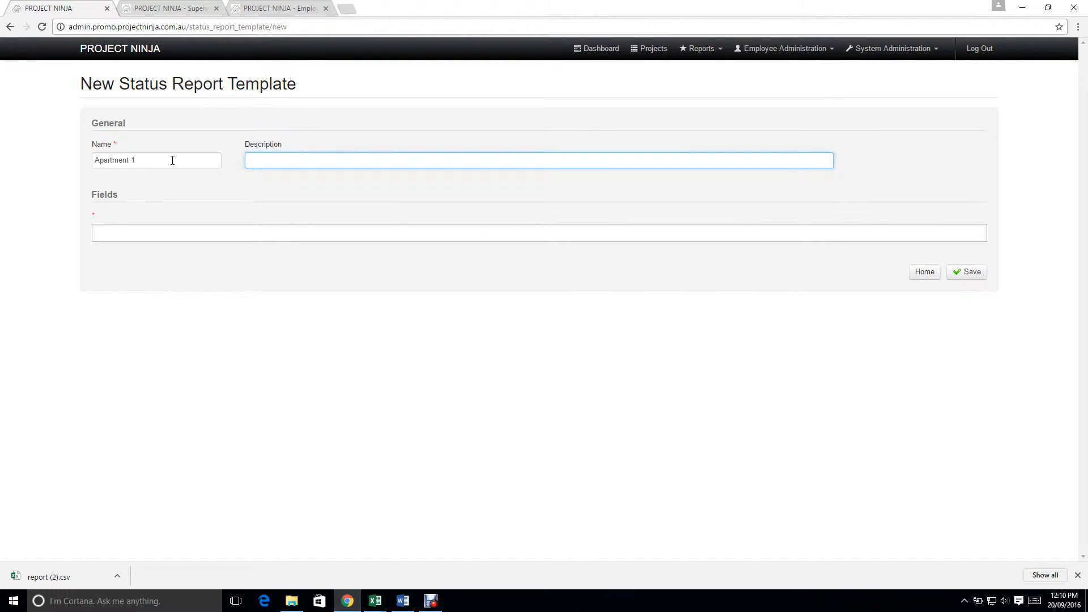
# Step: Switch to the status report workbook in Excel, copy the work stages in A1:A38 and paste them into the new template's Fields
pyautogui.click(139, 228)
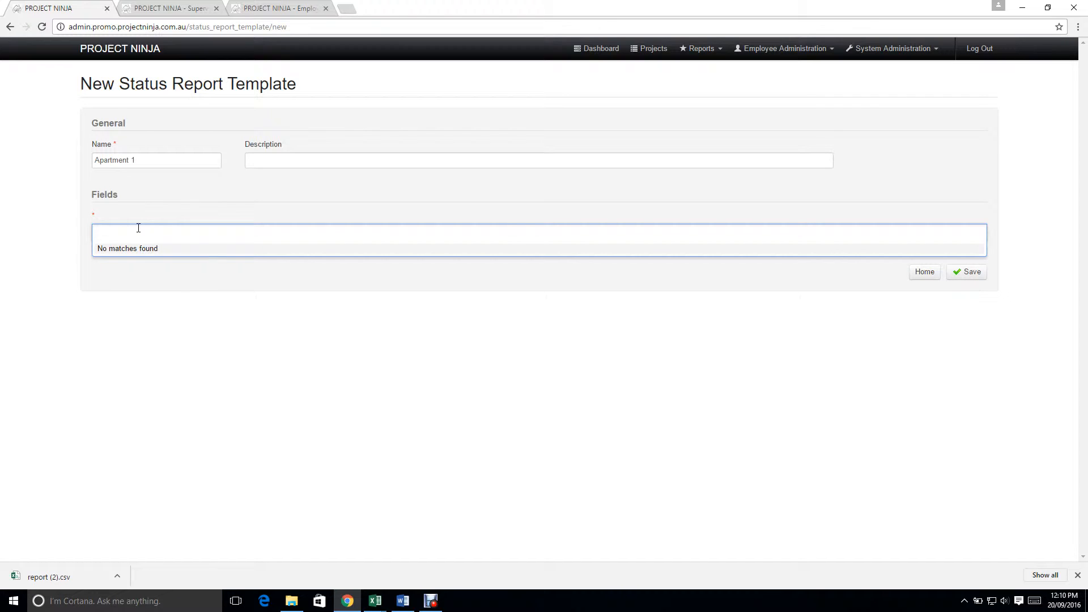
pyautogui.moveTo(375, 601)
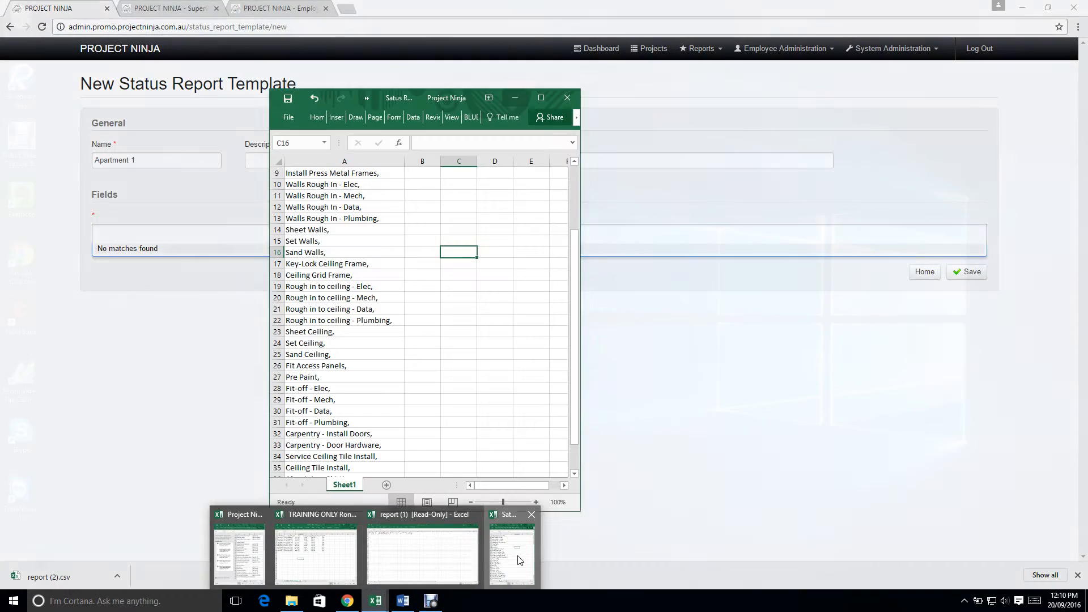
pyautogui.click(519, 561)
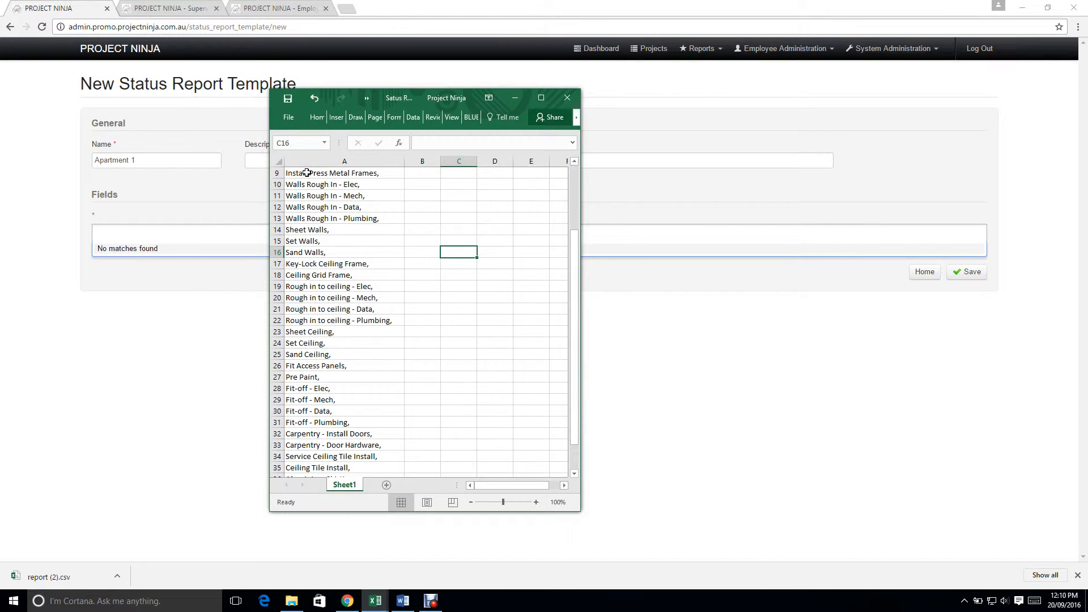
pyautogui.scroll(3, 577, 312)
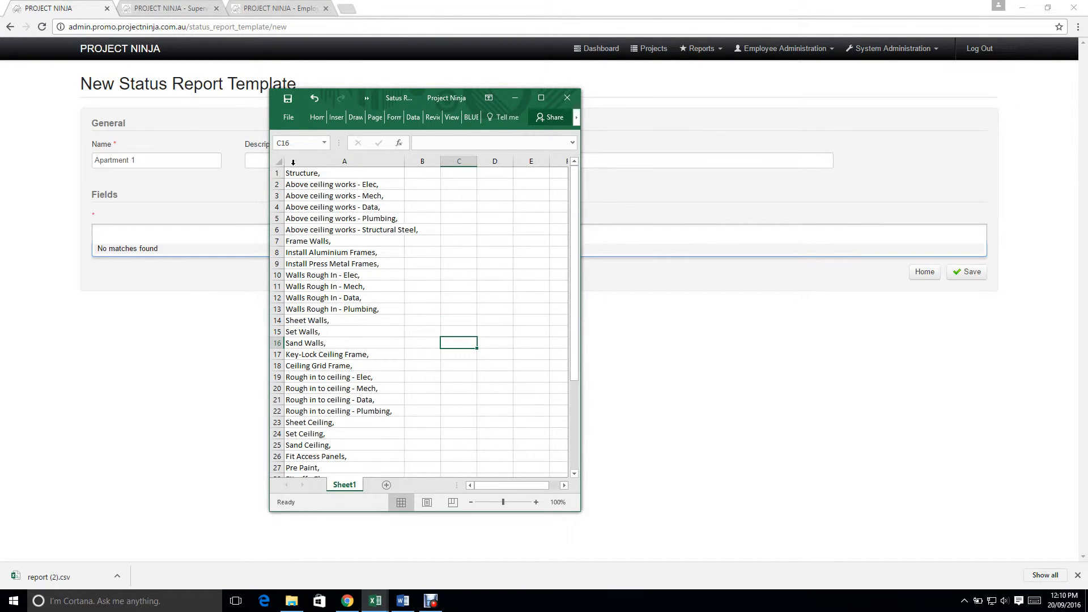
pyautogui.moveTo(309, 173); pyautogui.dragTo(301, 445)
pyautogui.hotkey('ctrl', 'c')
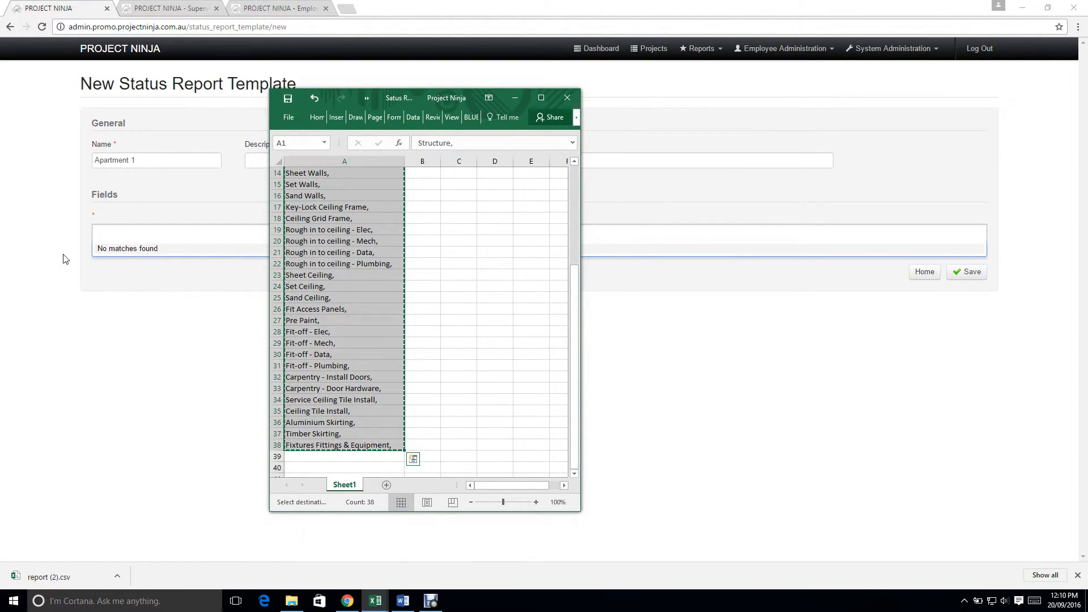
pyautogui.click(129, 233)
pyautogui.hotkey('ctrl', 'v')
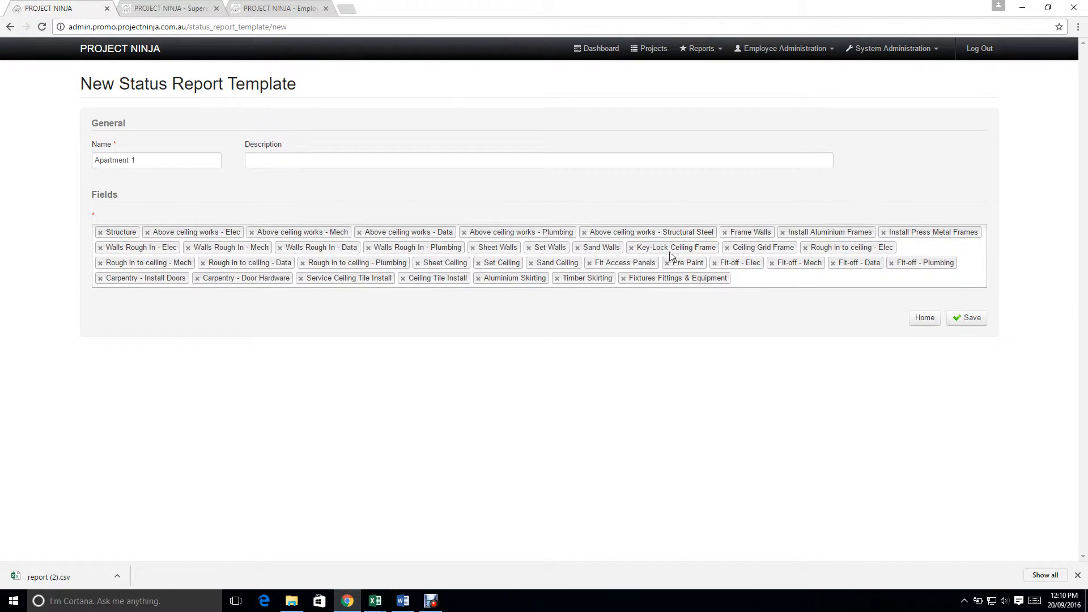
# Step: Save the Apartment 1 template, accept locking its fields and return to the template list
pyautogui.click(967, 323)
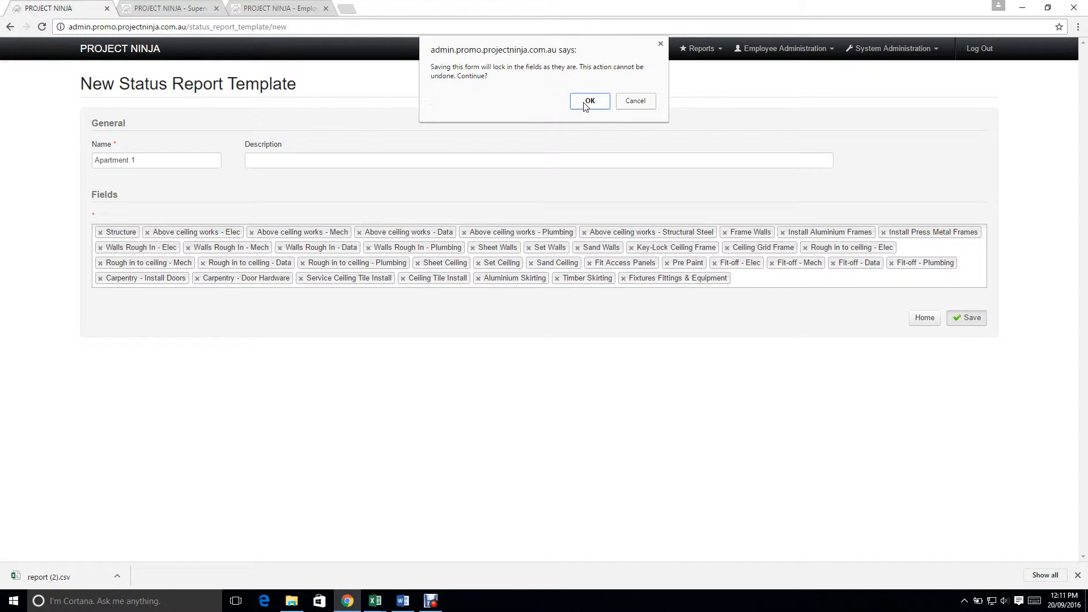
pyautogui.click(587, 105)
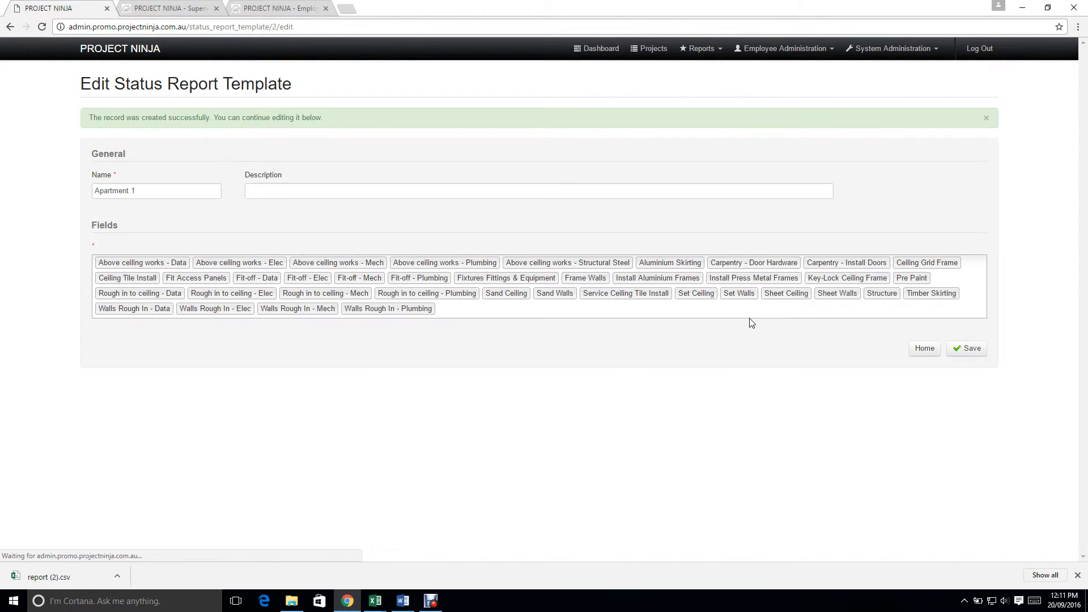
pyautogui.click(924, 350)
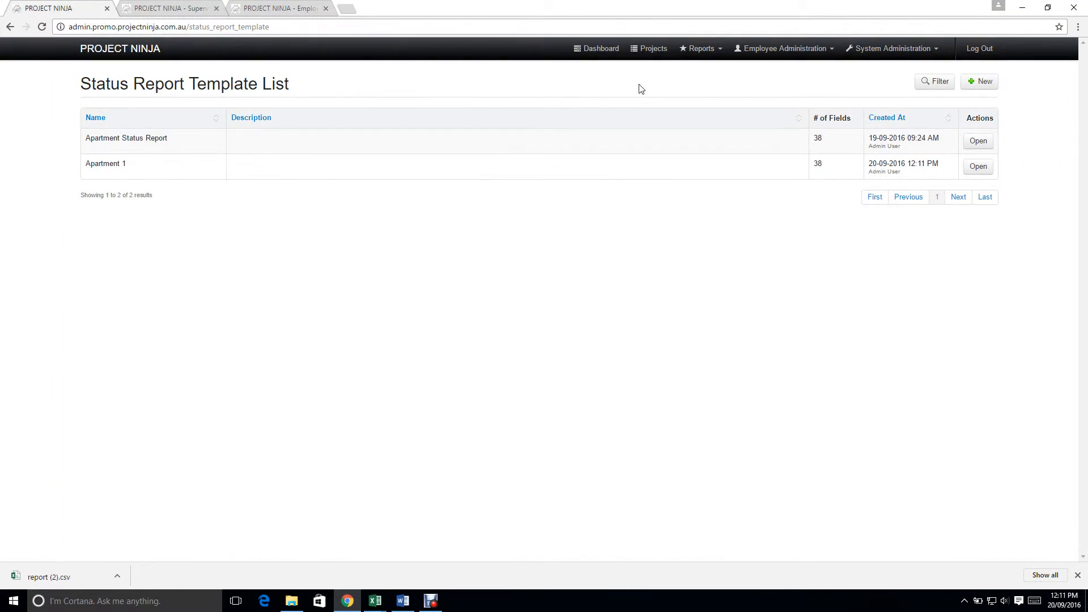
# Step: Open the Beachside Apartments project, check its assigned status report template and save the project
pyautogui.click(650, 49)
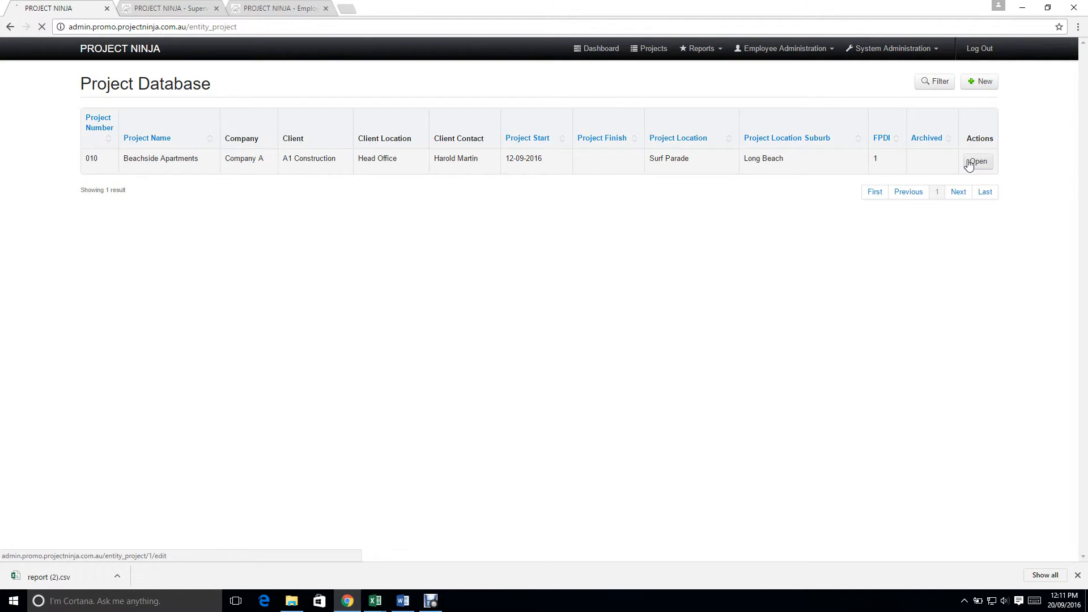
pyautogui.click(977, 162)
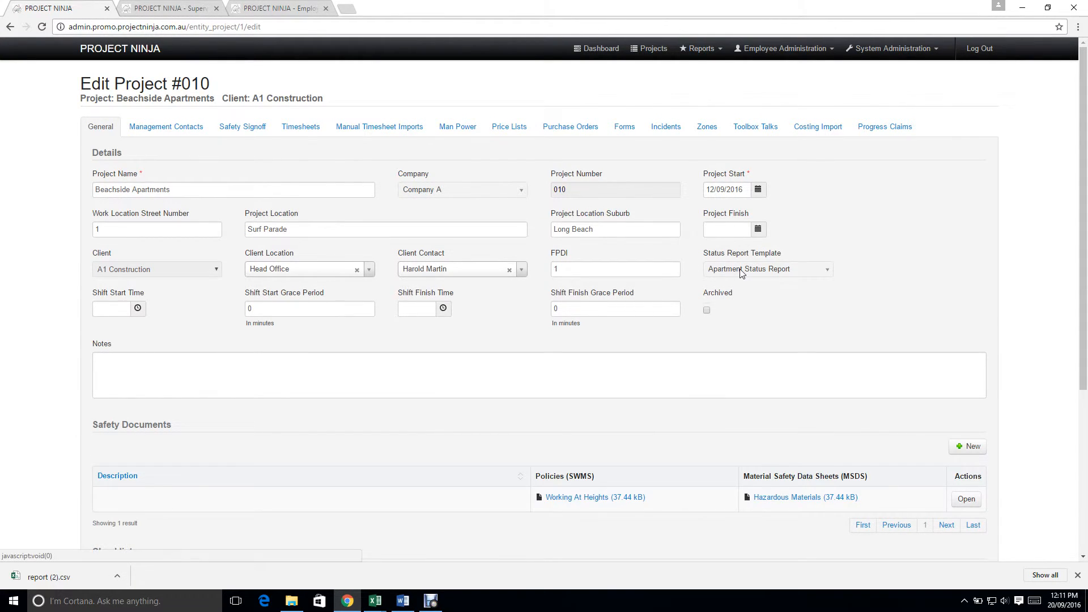
pyautogui.scroll(-3, 962, 370)
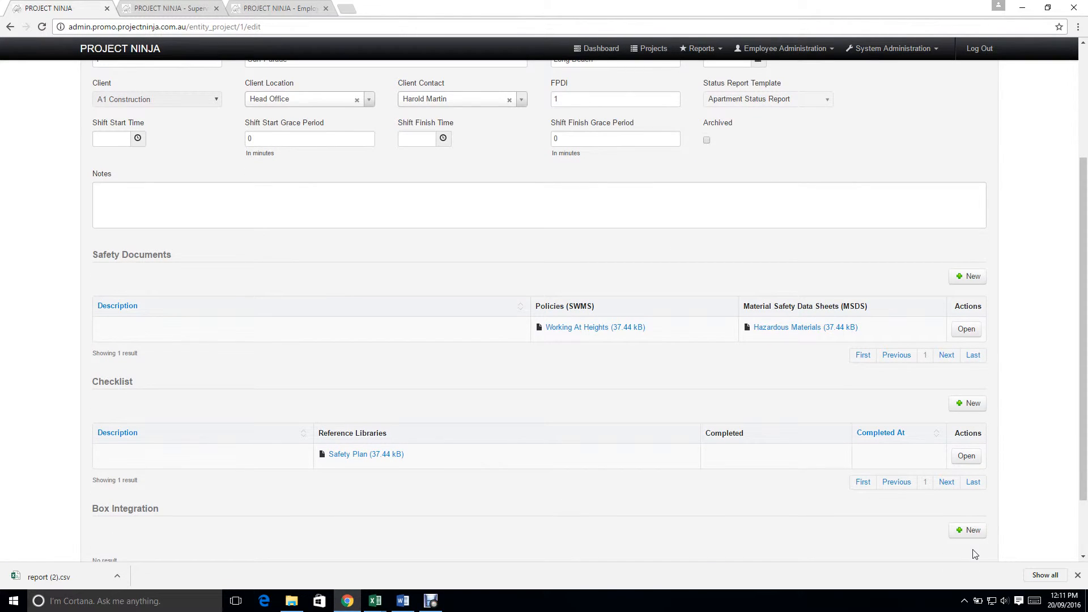
pyautogui.scroll(-2, 975, 555)
pyautogui.click(980, 527)
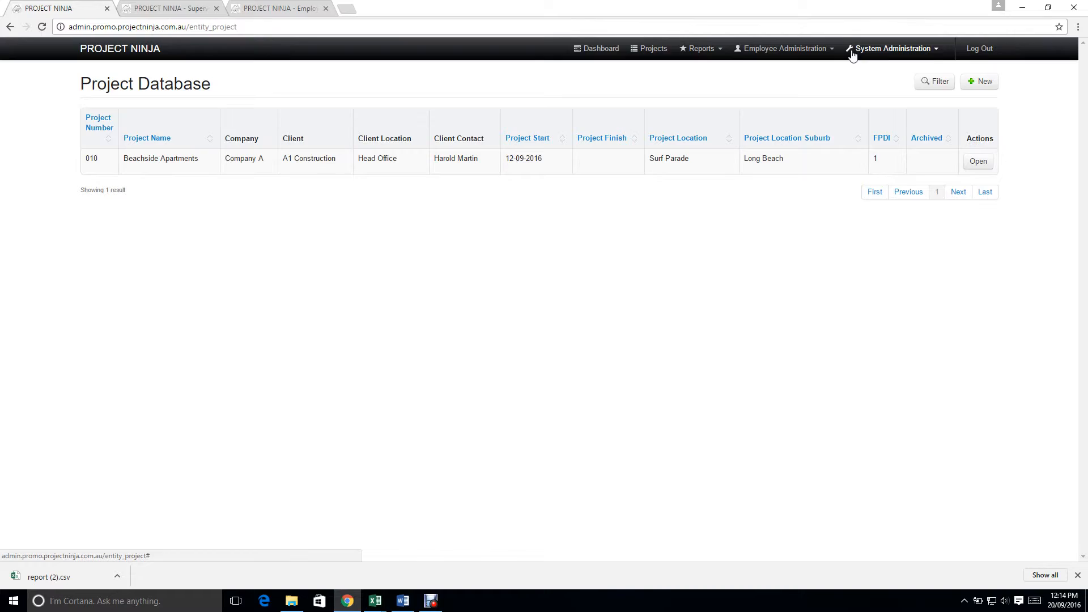
# Step: Create cost code 4000 with colour #e80f0f and description Tradesman, save it and return to the cost code list
pyautogui.click(852, 50)
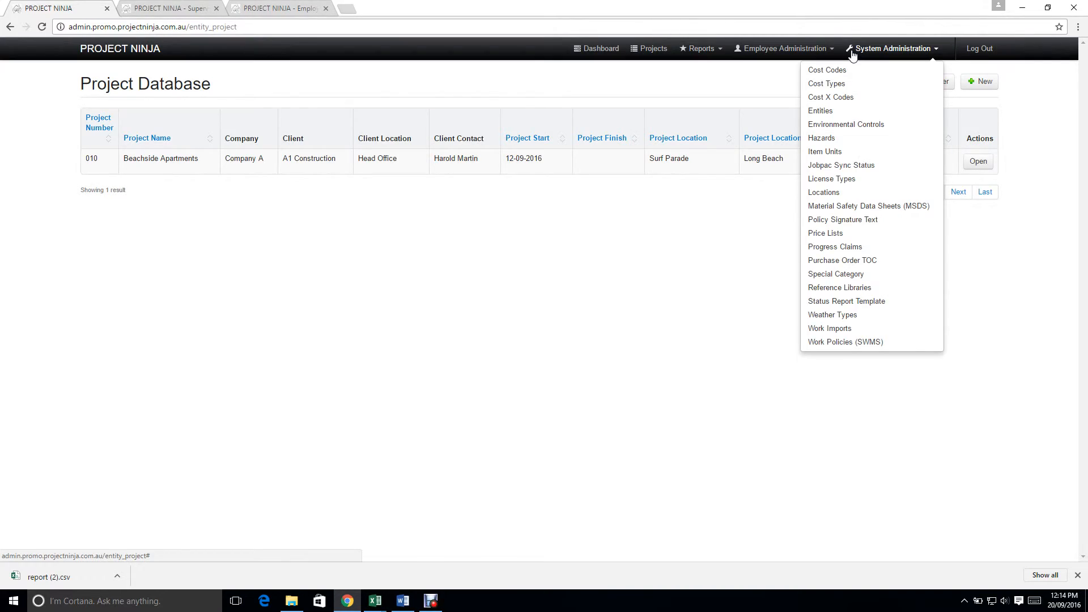
pyautogui.click(834, 72)
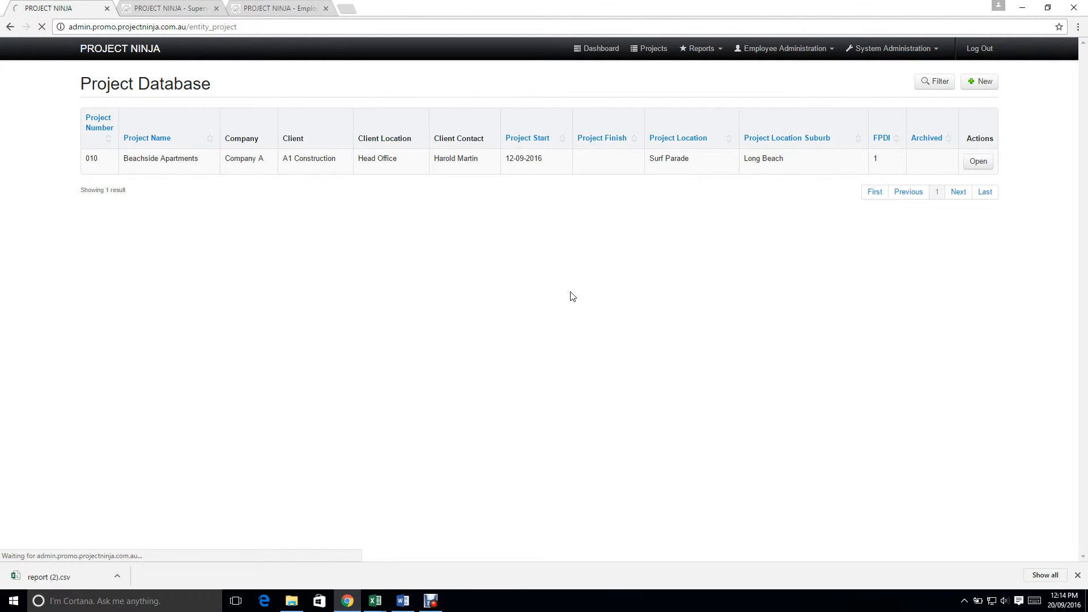
pyautogui.click(982, 81)
pyautogui.click(189, 161)
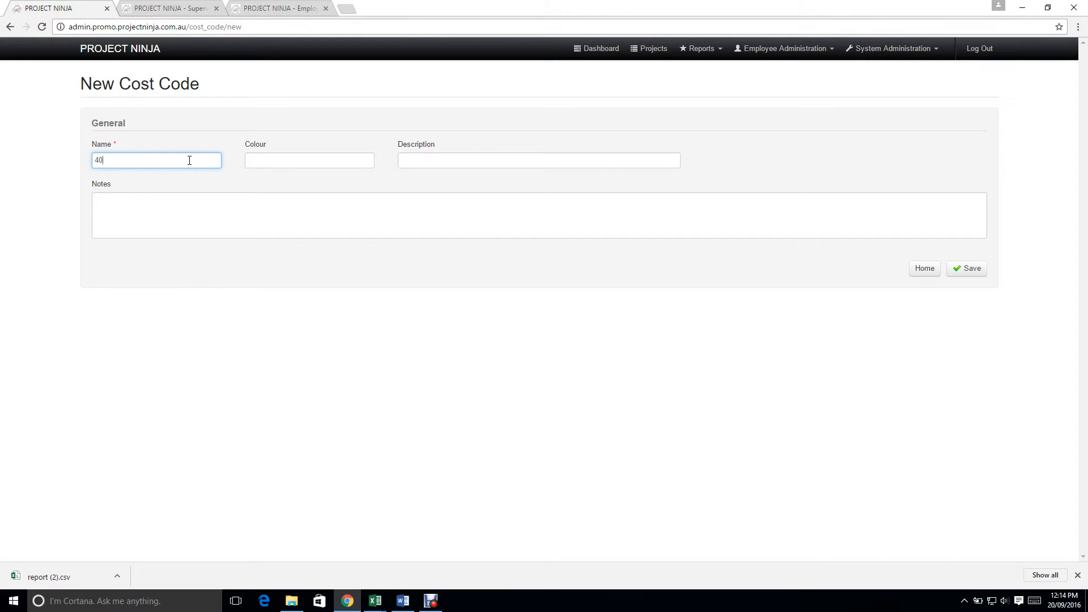
pyautogui.press('Tab')
pyautogui.press('Tab')
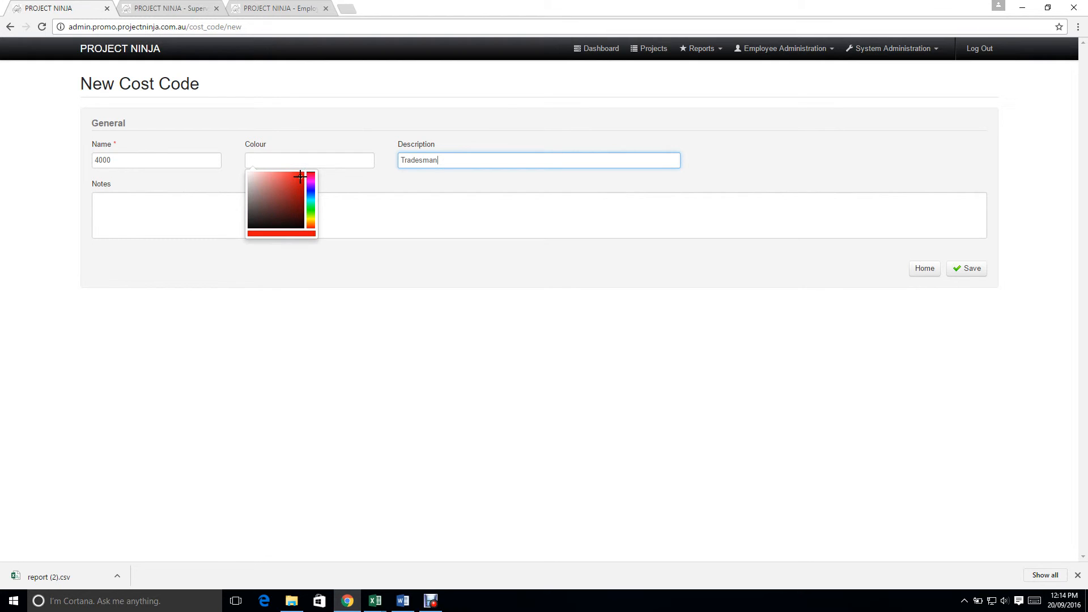
pyautogui.click(670, 219)
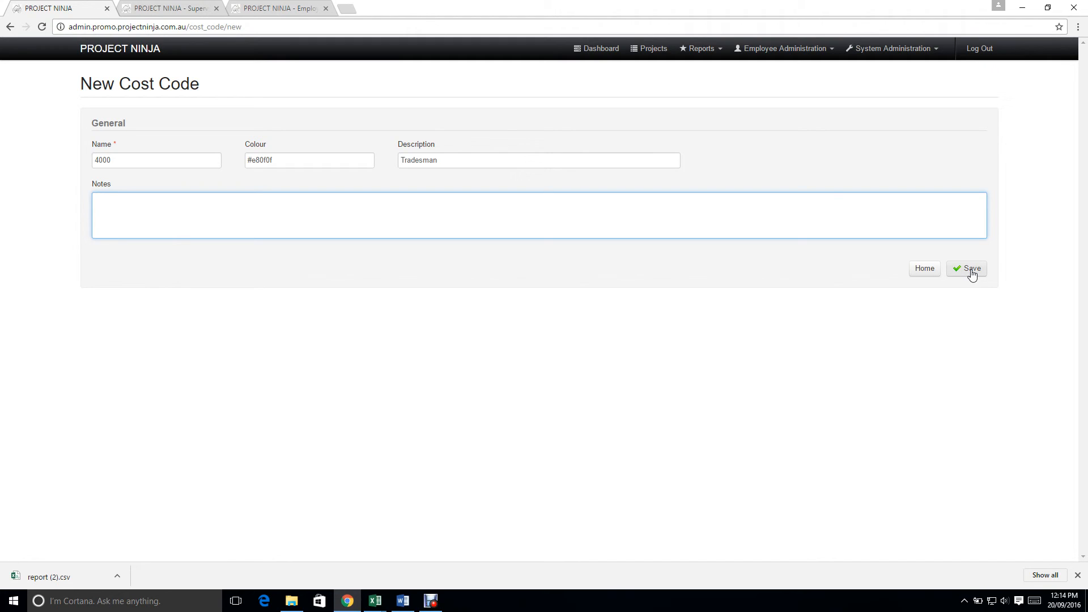
pyautogui.click(972, 272)
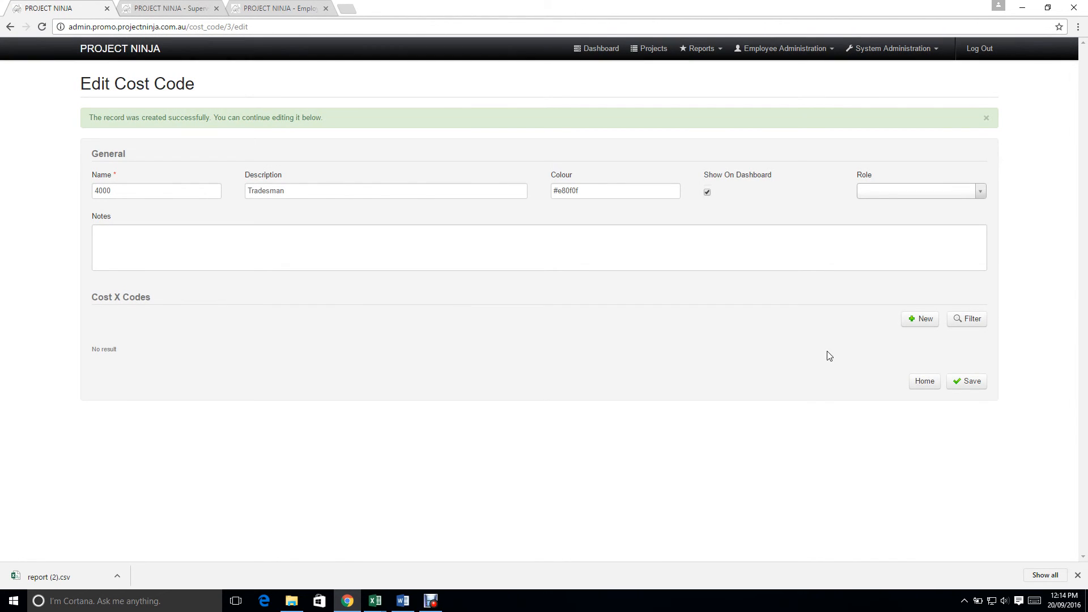
pyautogui.click(924, 383)
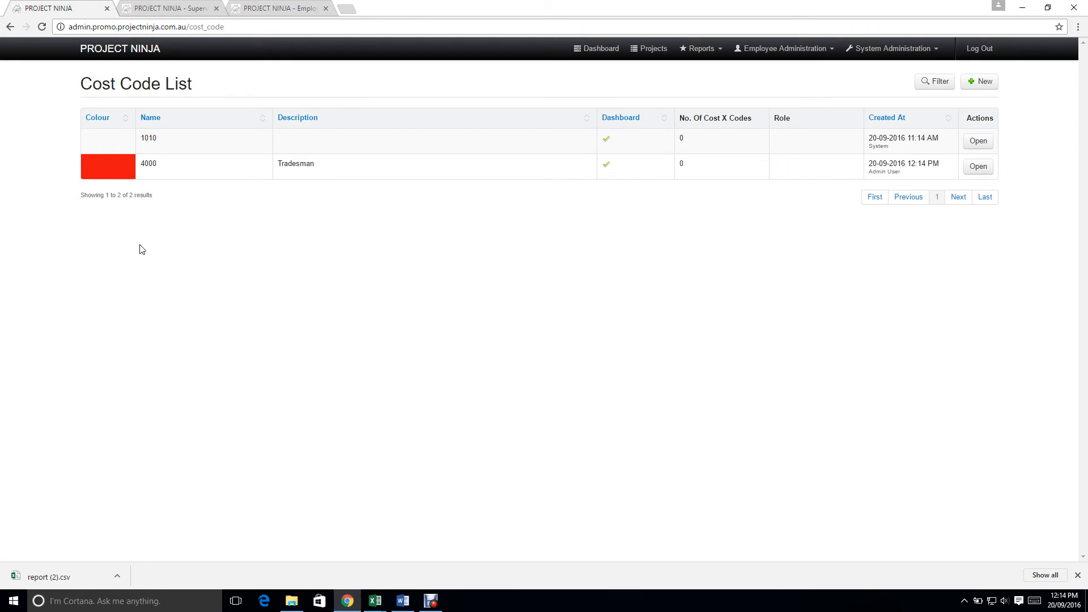